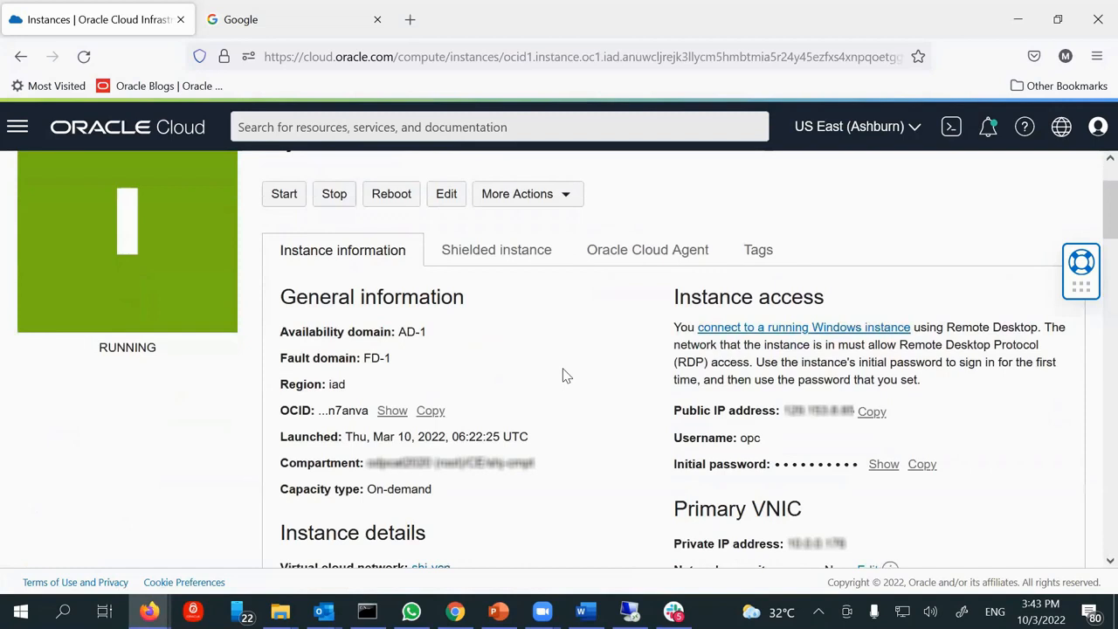
Look through the instance's details and open its attached boot volume, shj-windows (Boot Volume)
scroll(564, 376, "up", 2)
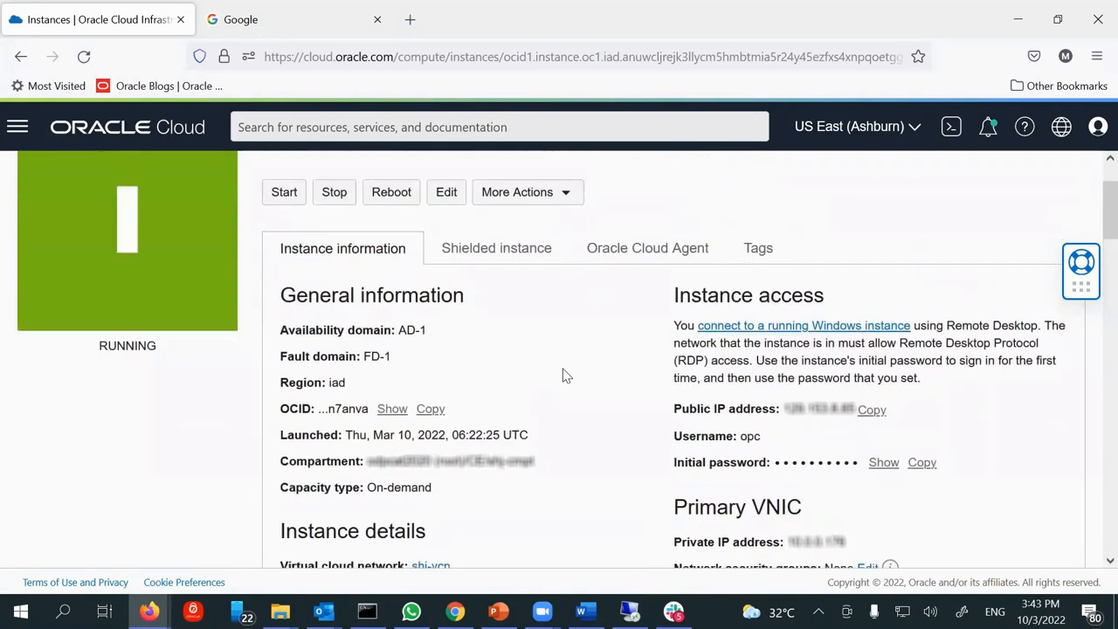
scroll(564, 376, "down", 3)
scroll(564, 375, "down", 3)
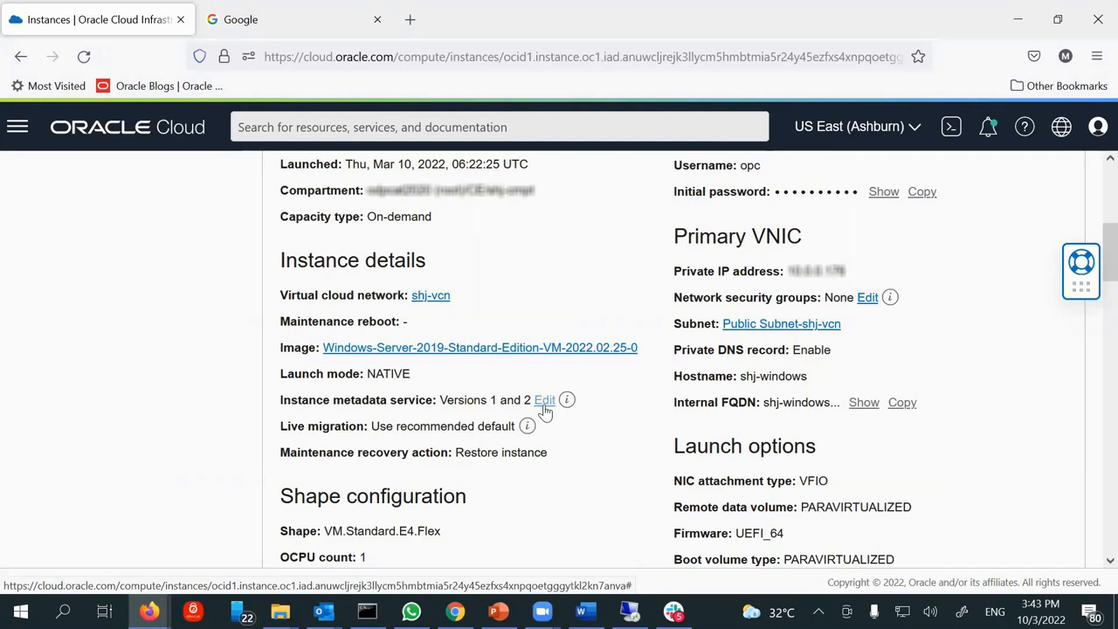
scroll(552, 467, "down", 5)
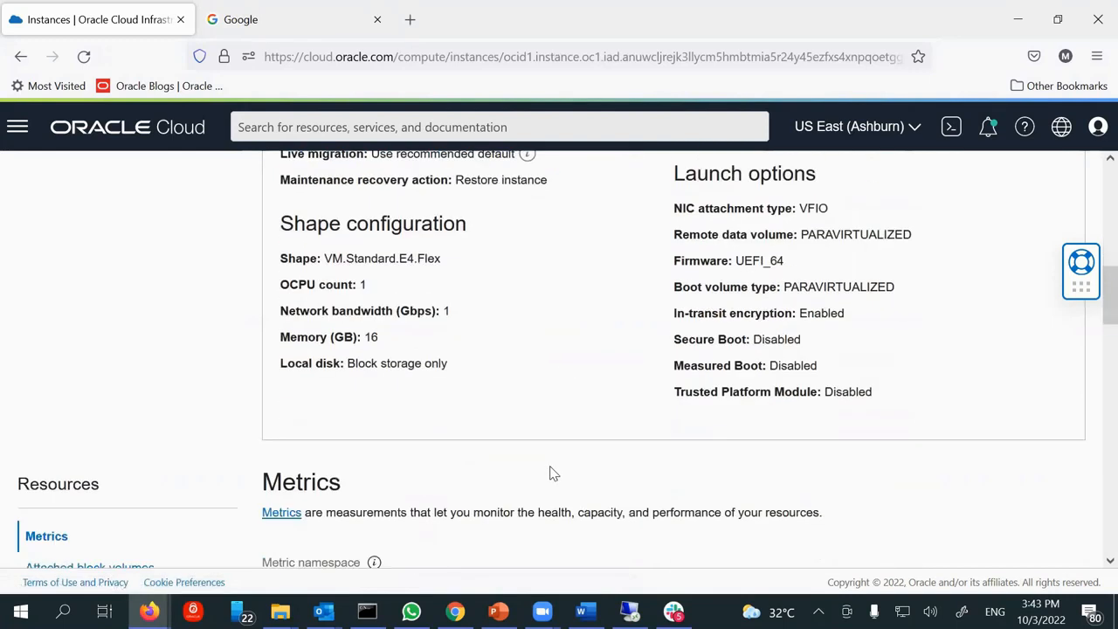
scroll(550, 468, "down", 2)
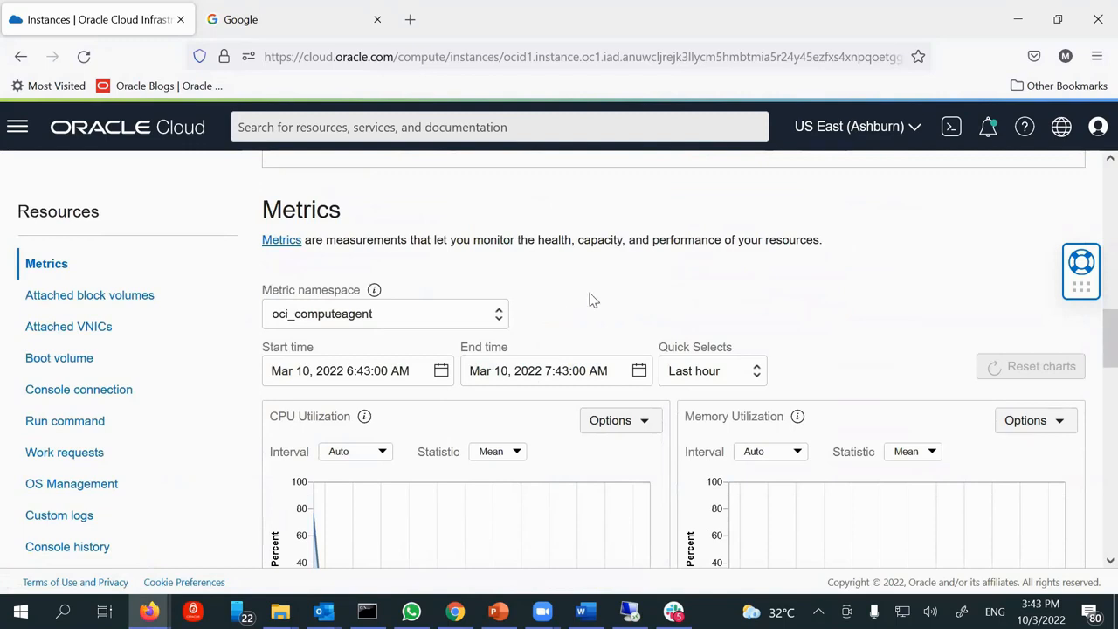
left_click(52, 360)
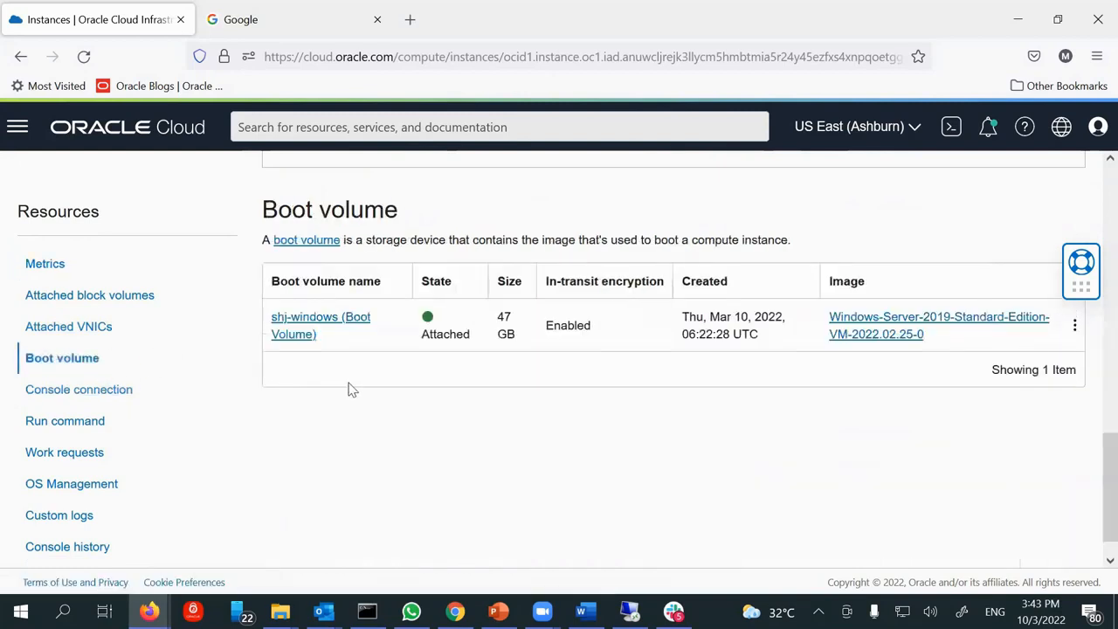
left_click(300, 325)
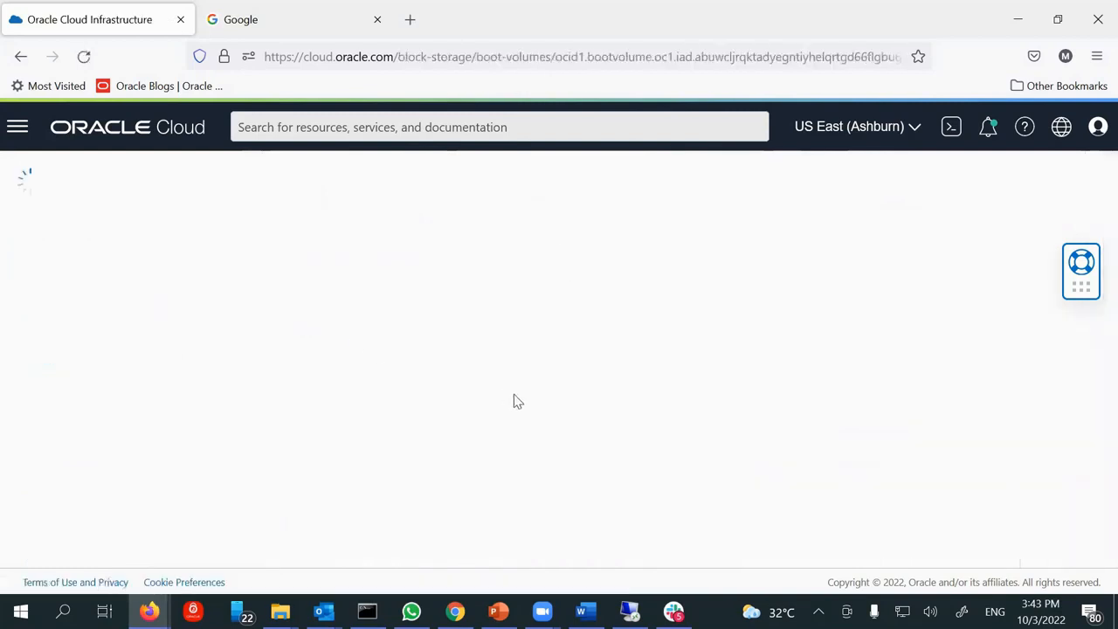
Create a full backup of the shj-windows boot volume, named beforeresize
scroll(517, 400, "down", 5)
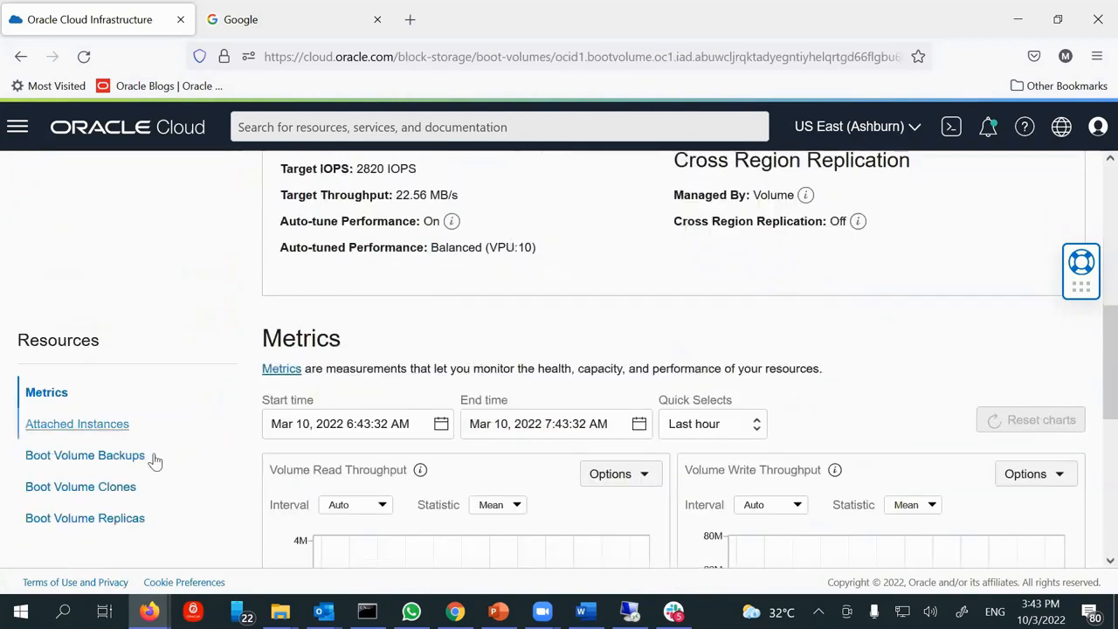
left_click(57, 469)
scroll(436, 370, "down", 3)
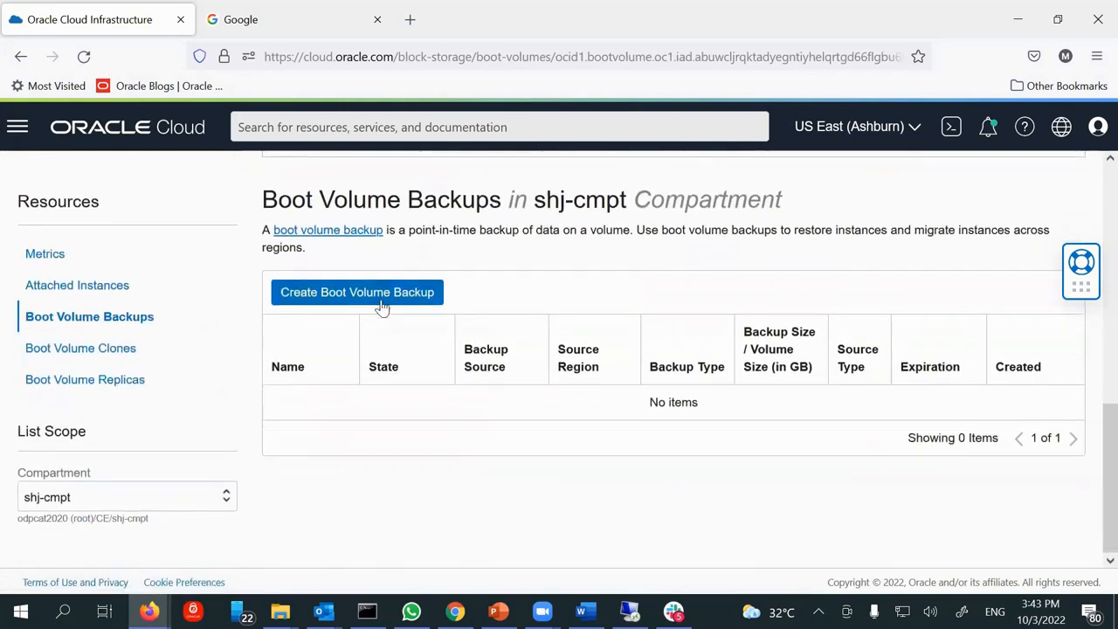
left_click(381, 304)
left_click(462, 269)
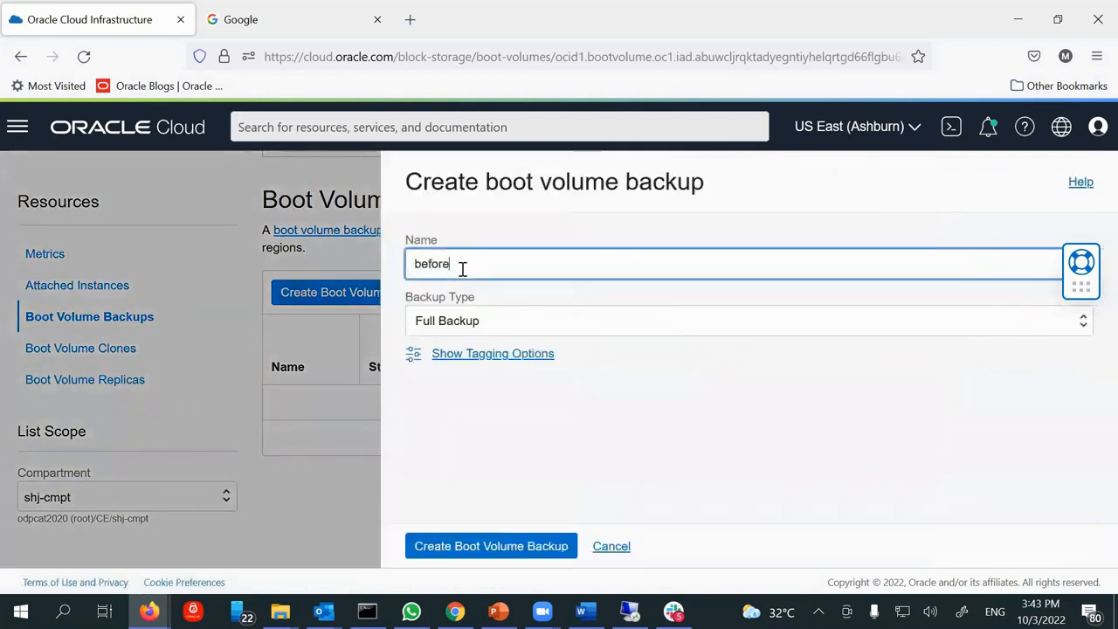
type("beforere")
type("size")
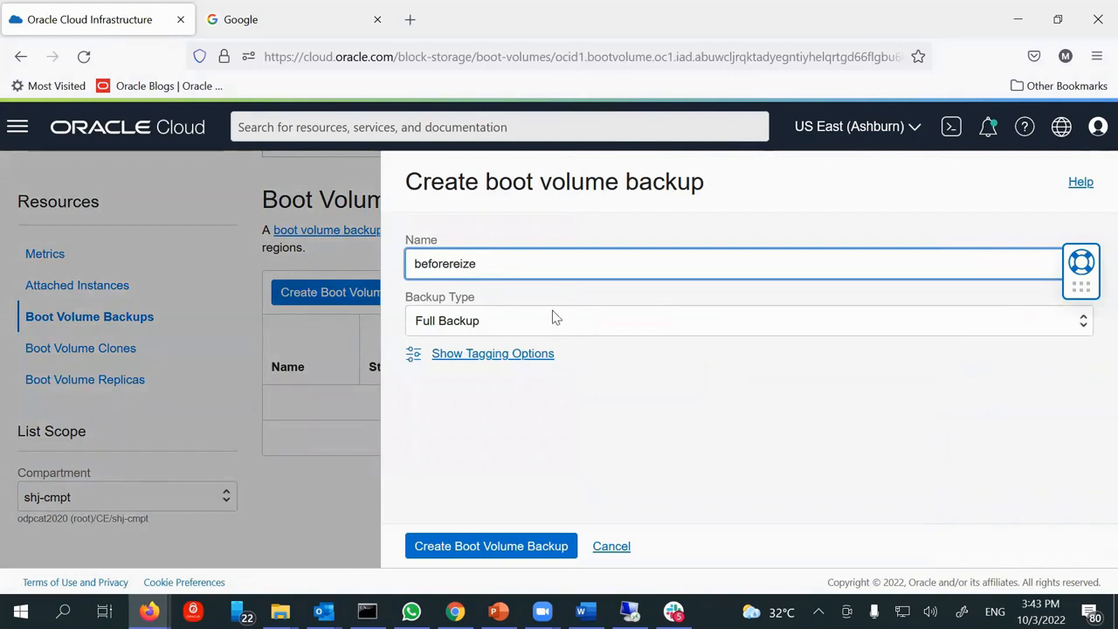
key("Left")
key("Left")
key("Left")
type("s")
left_click(506, 546)
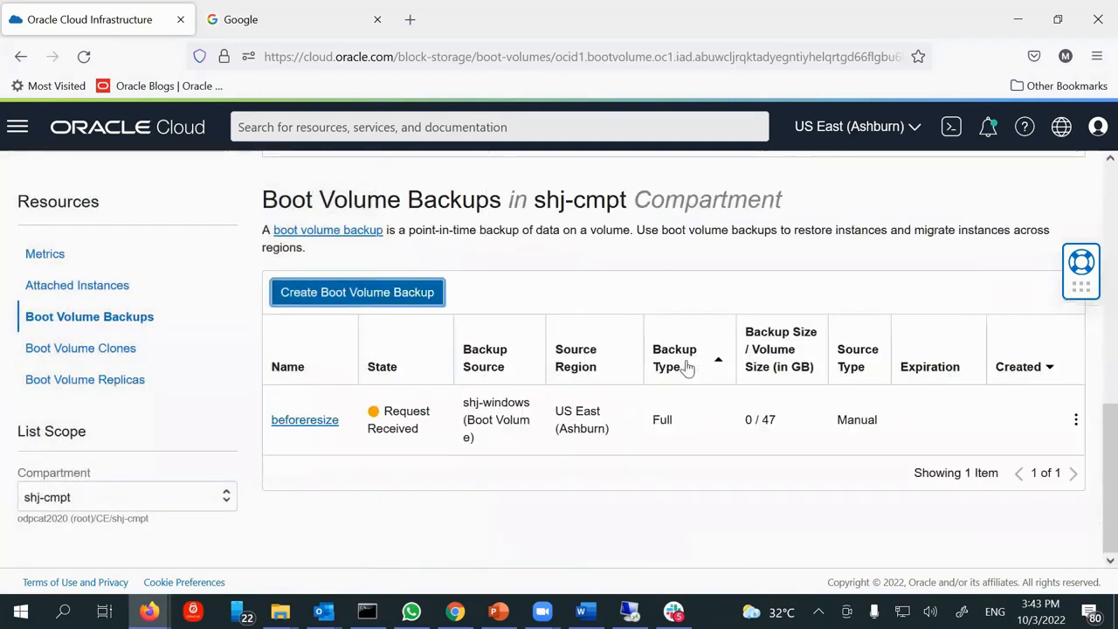
Review the boot volume's performance, scheduled backup policy and cross-region settings
scroll(764, 347, "up", 2)
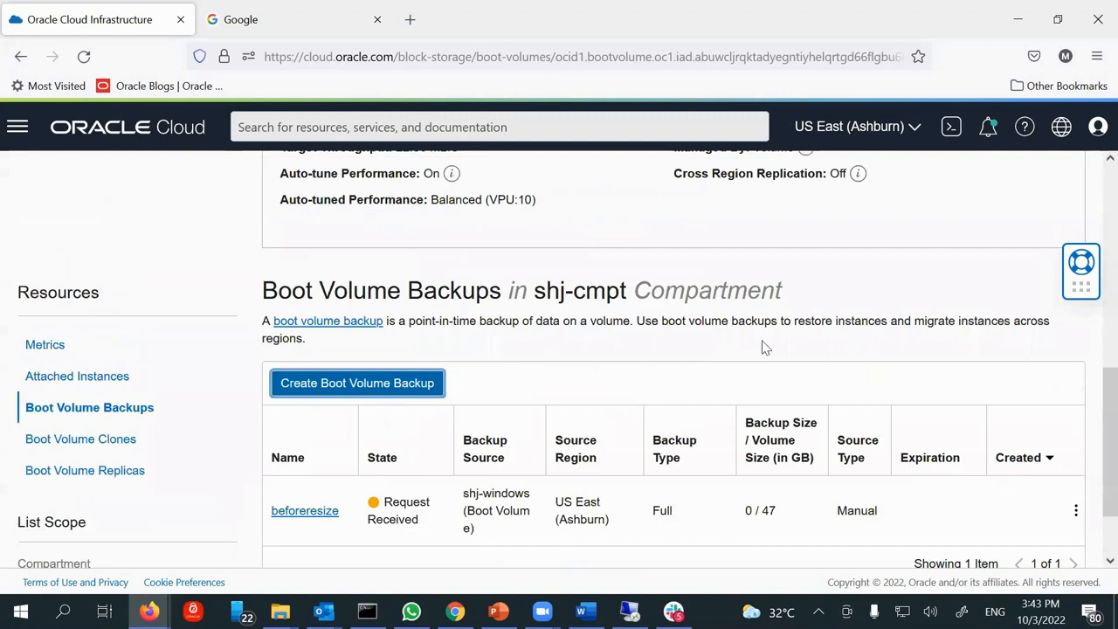
scroll(783, 349, "up", 8)
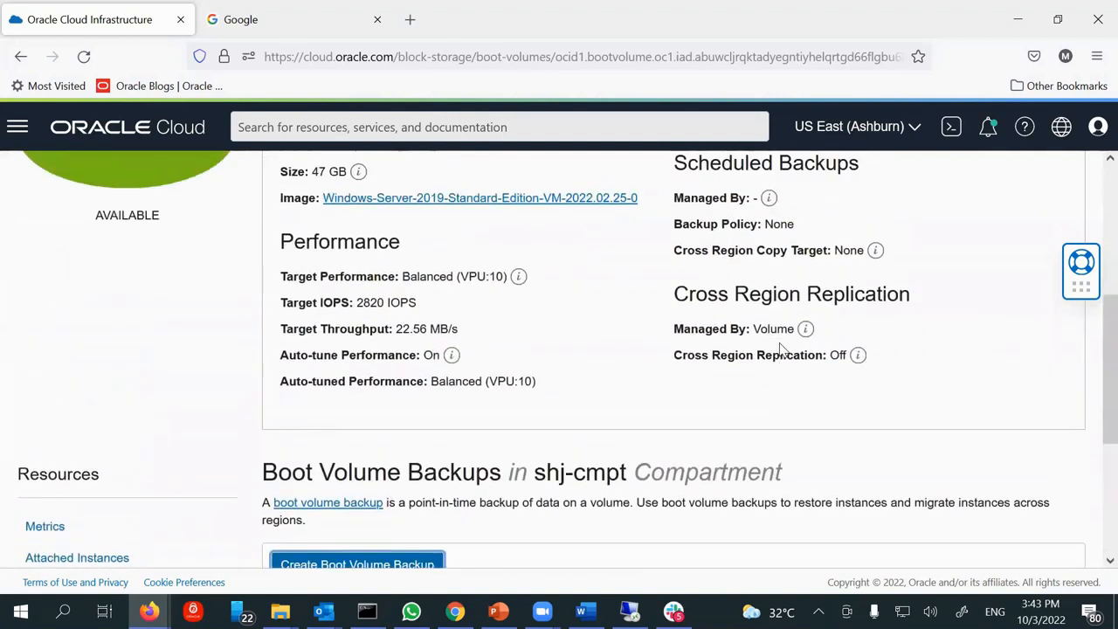
scroll(791, 306, "down", 2)
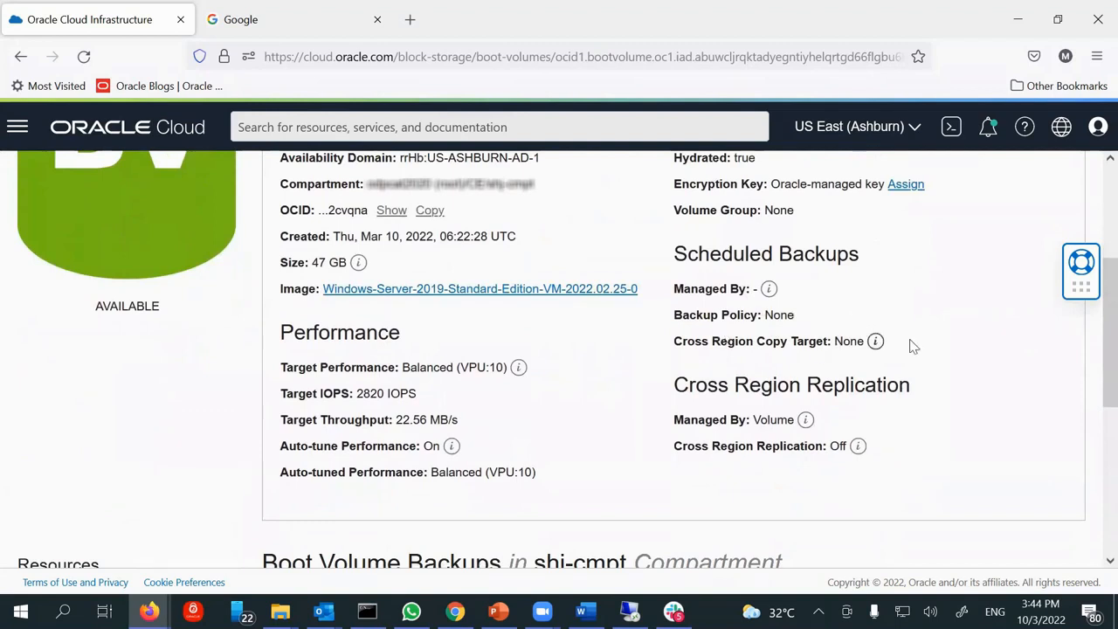
mouse_move(767, 292)
left_click_drag(797, 316, 753, 316)
mouse_move(844, 337)
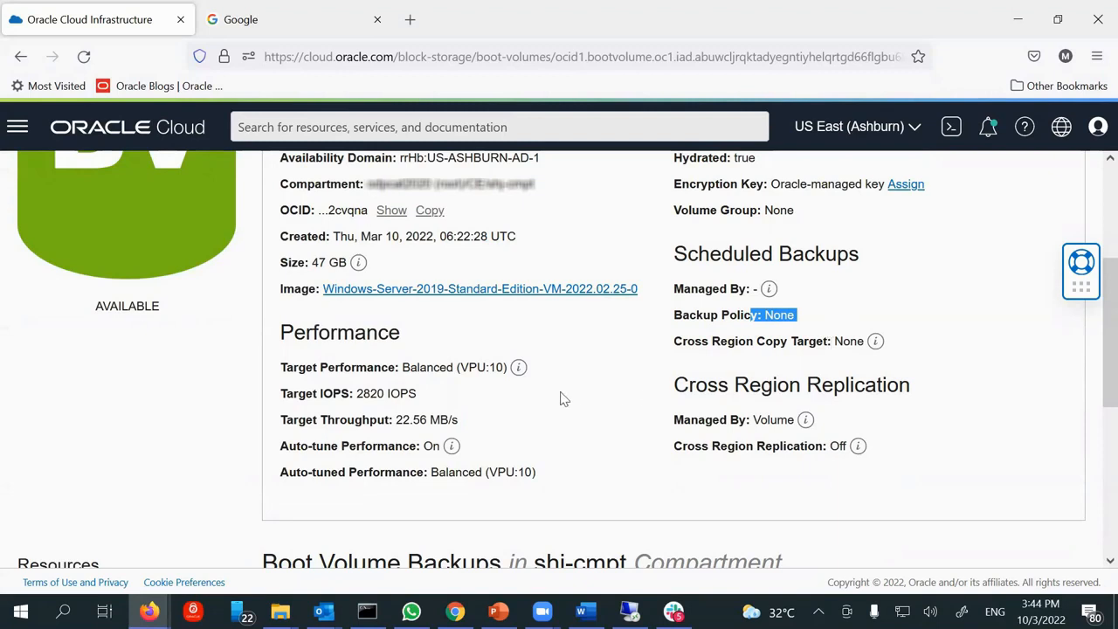
Check the state of the beforeresize backup, and view the instances attached to the boot volume
scroll(561, 399, "down", 2)
scroll(563, 399, "down", 2)
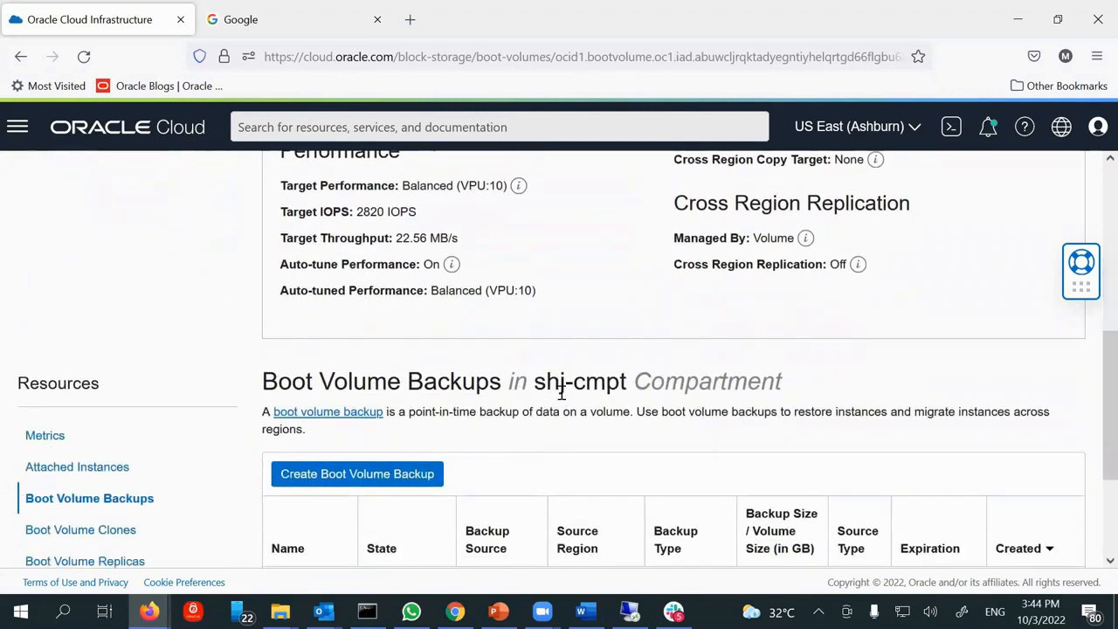
scroll(560, 382, "down", 4)
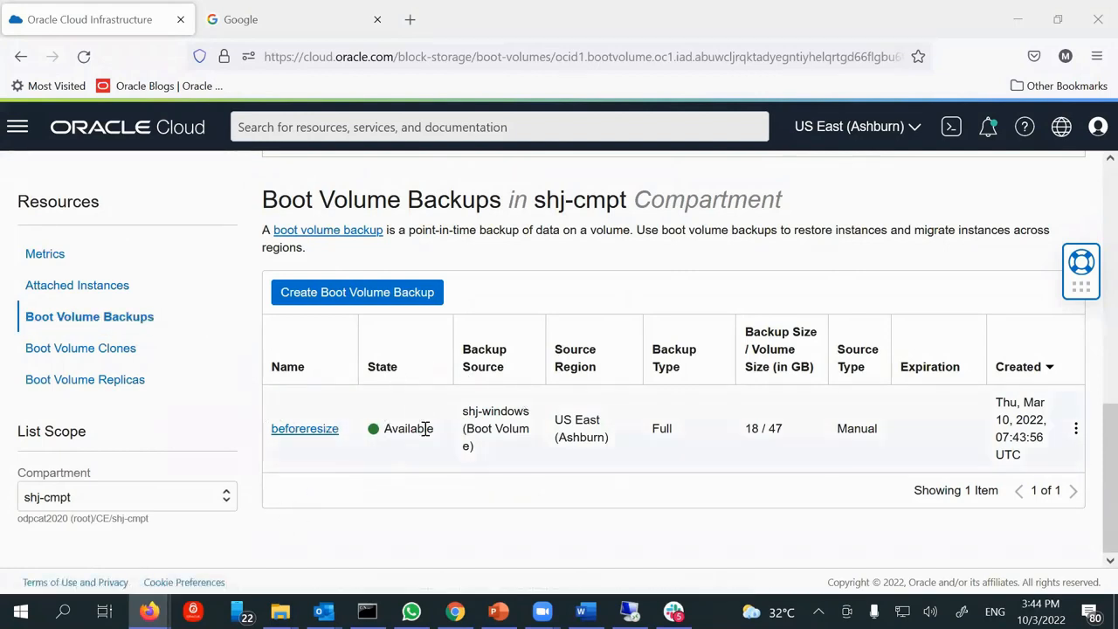
left_click(77, 288)
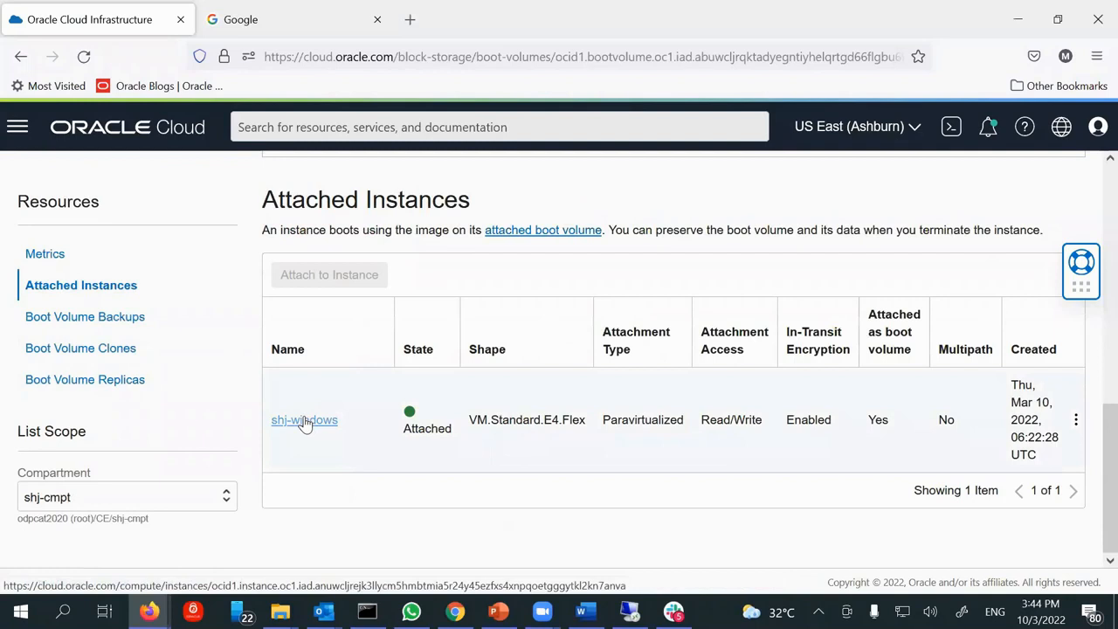
Search Google for "oracle cloud oci compute instance resize" and look through the results
left_click(281, 37)
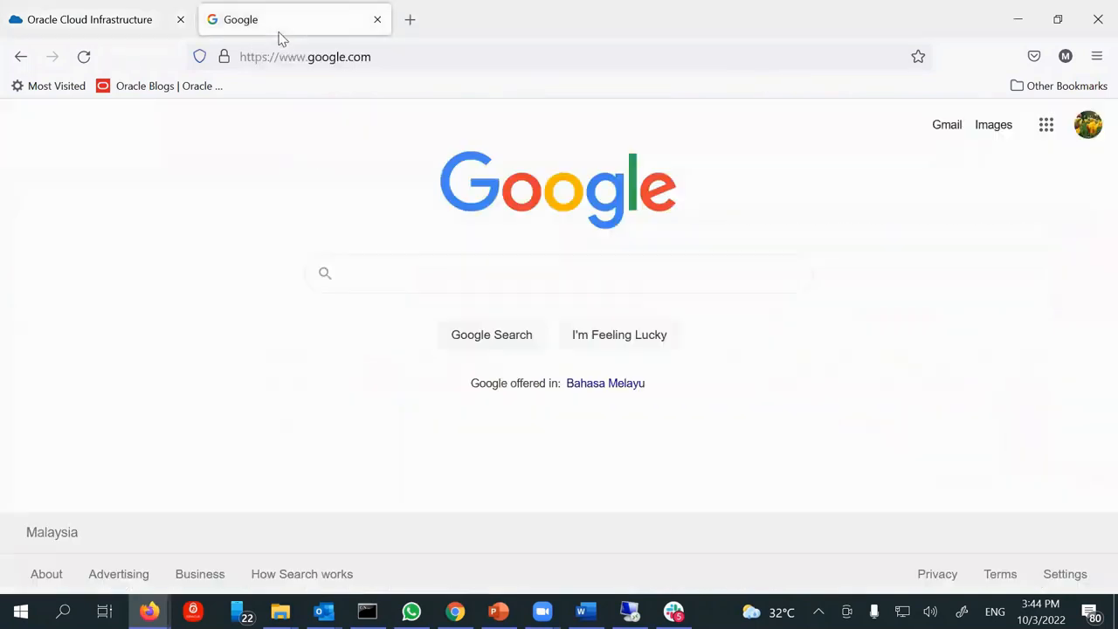
left_click(361, 274)
type("o")
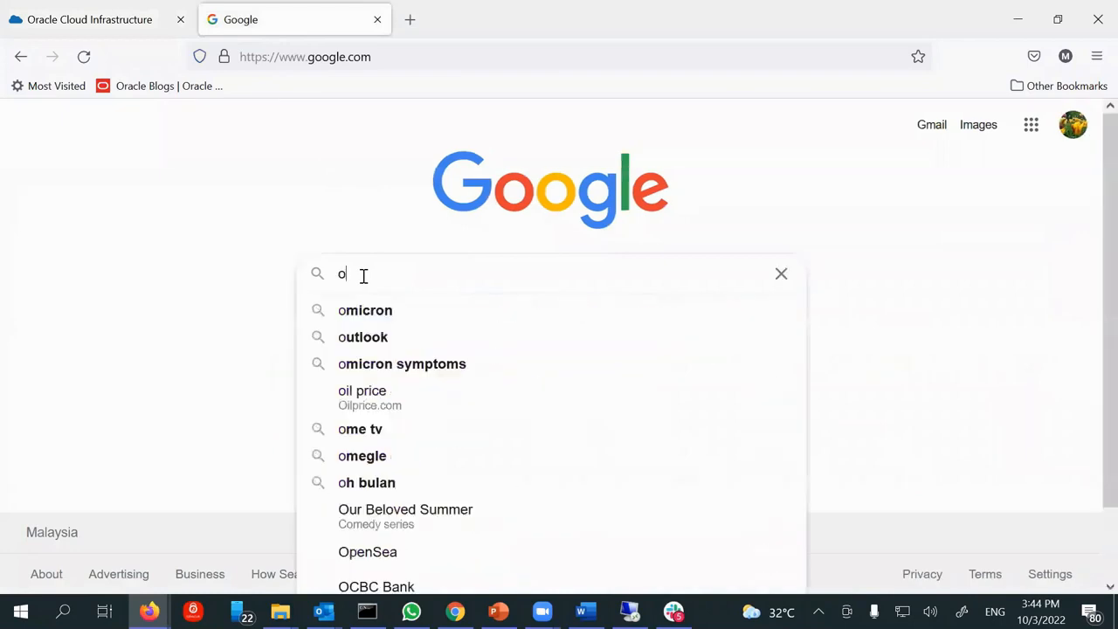
type("rac")
key("BackSpace")
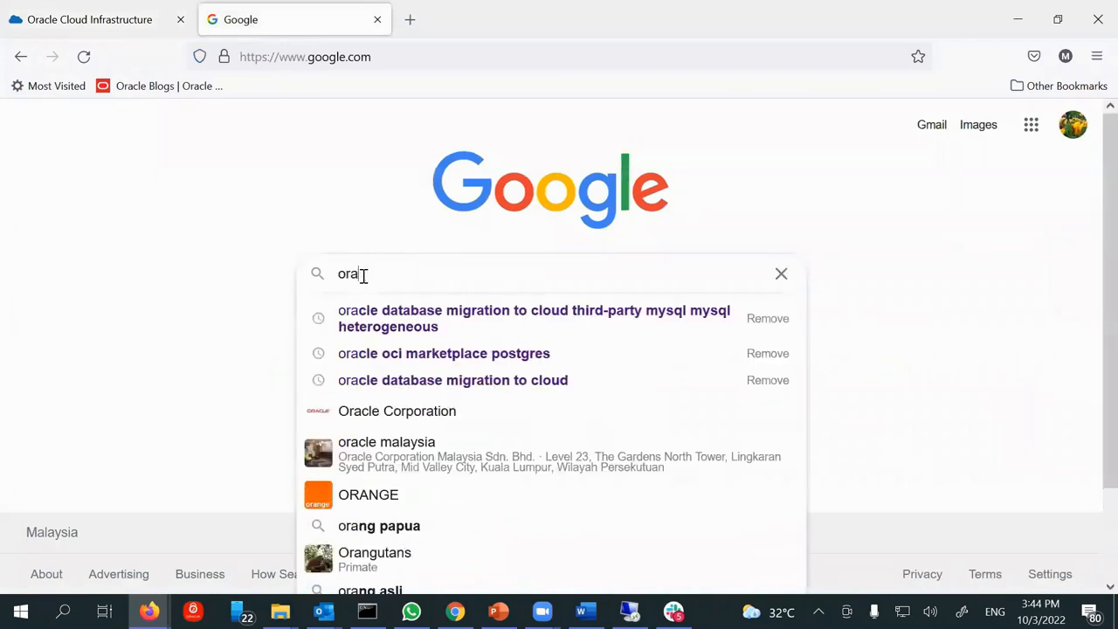
type("cle cloud oci ")
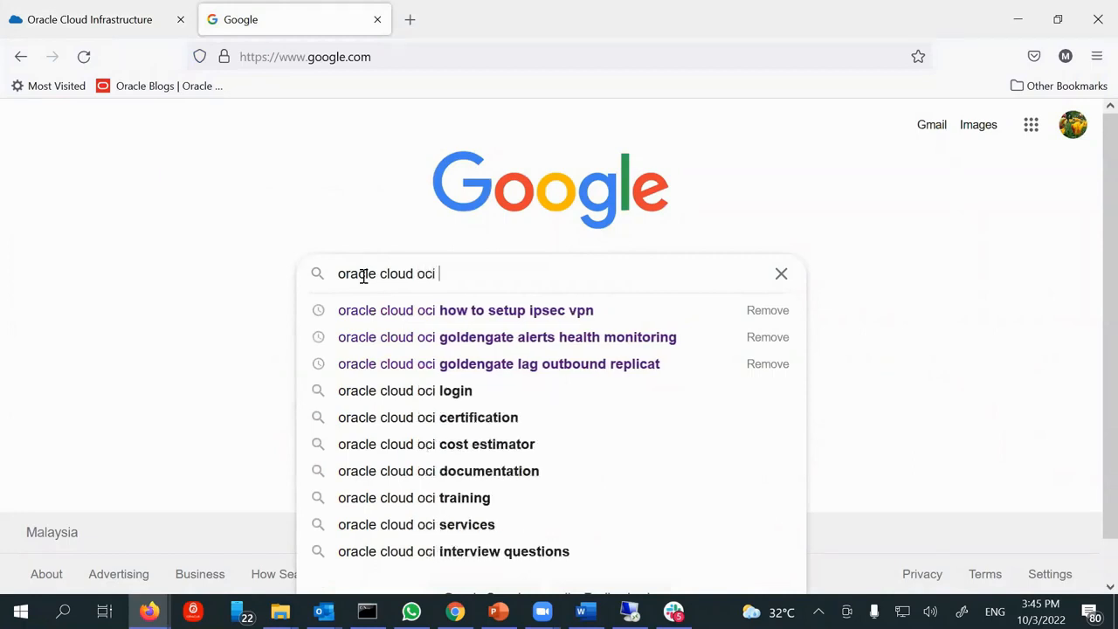
type("compute")
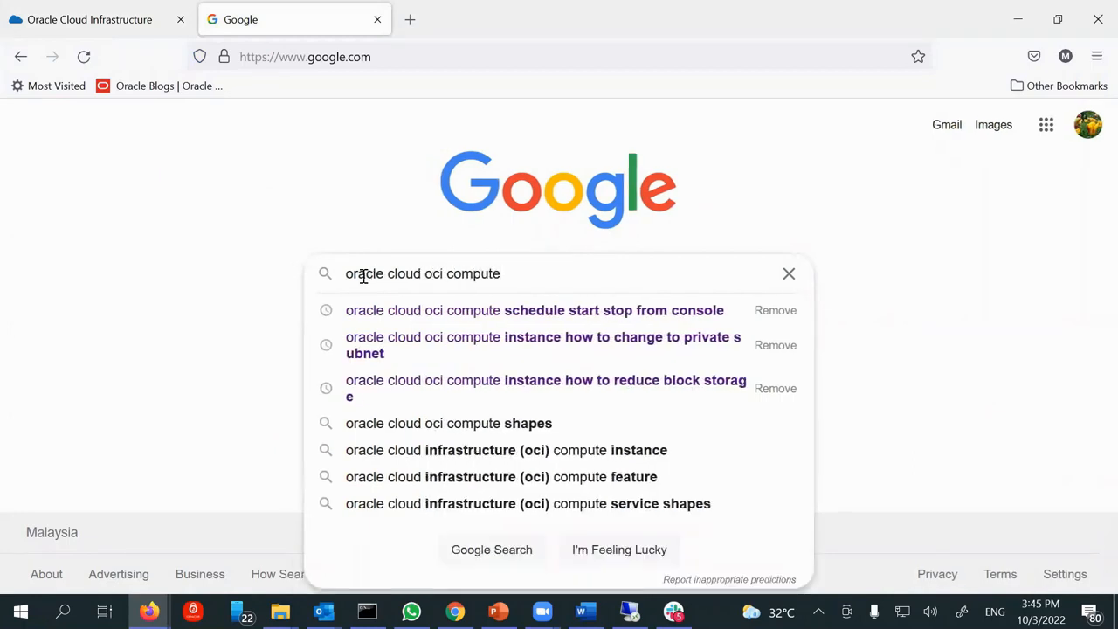
type(" instance resize")
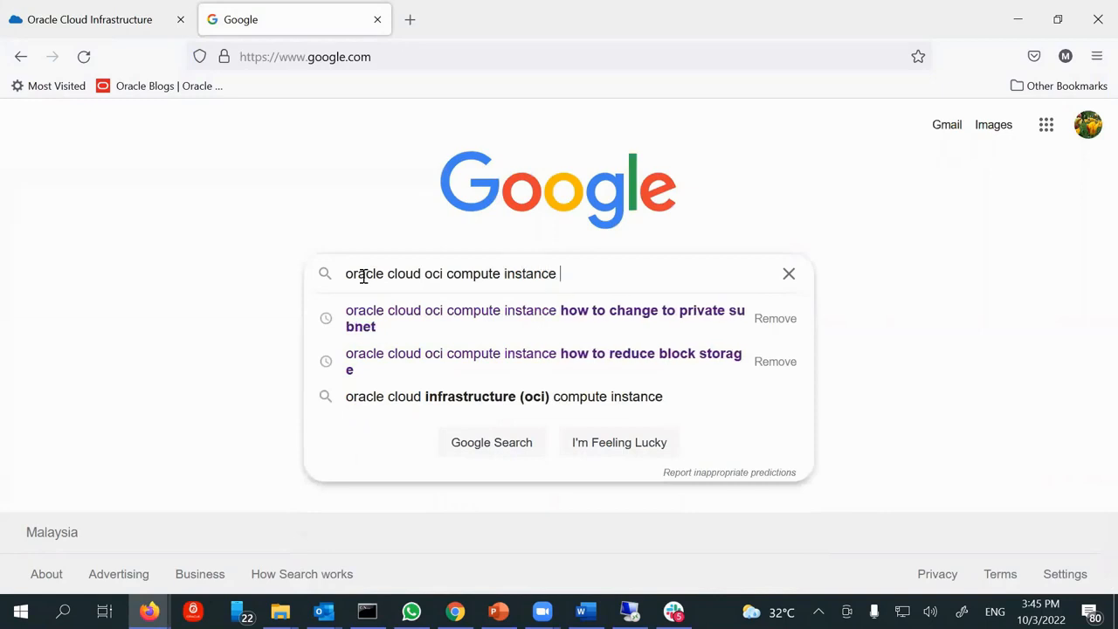
key("Return")
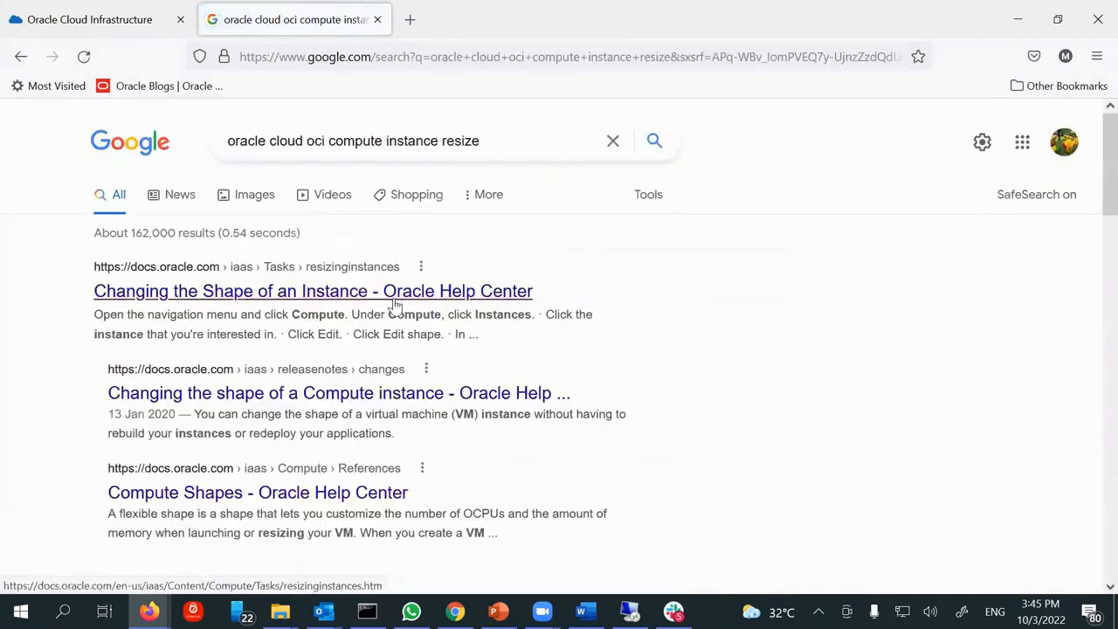
scroll(353, 314, "down", 4)
scroll(347, 328, "down", 2)
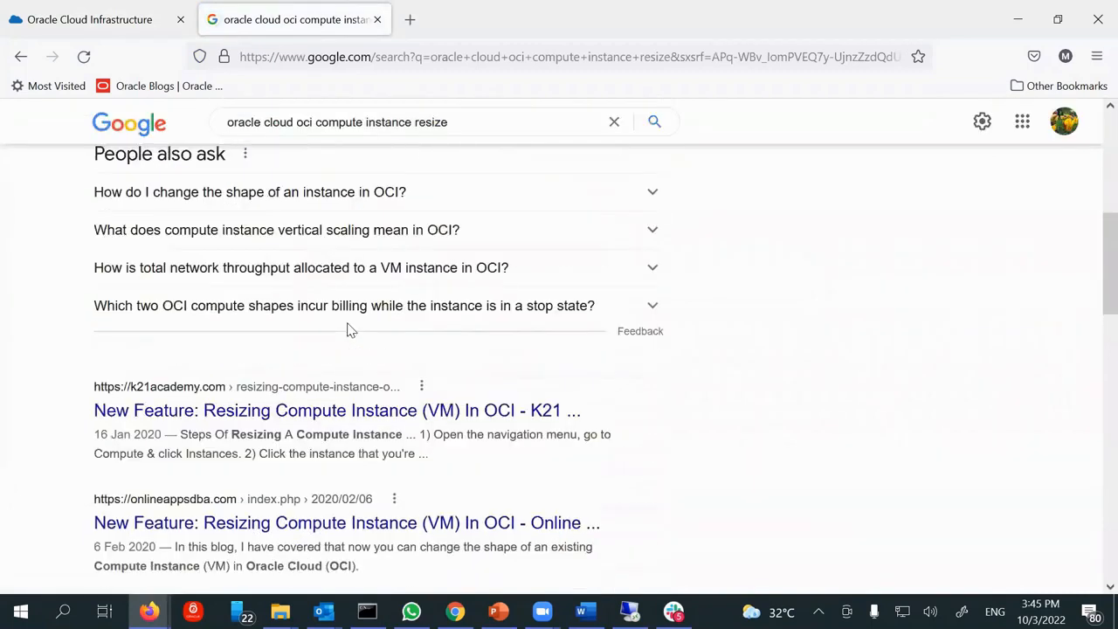
scroll(349, 327, "up", 5)
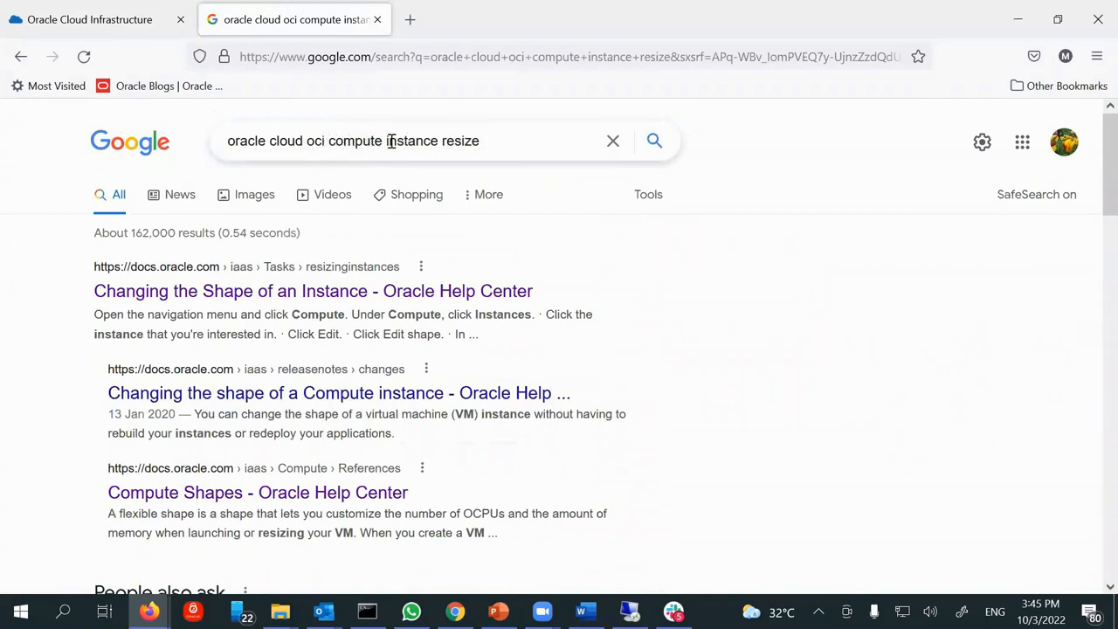
Search again without the word "compute" and open the Oracle Help Center page Resizing a Volume
left_click_drag(388, 140, 325, 140)
key("BackSpace")
key("Return")
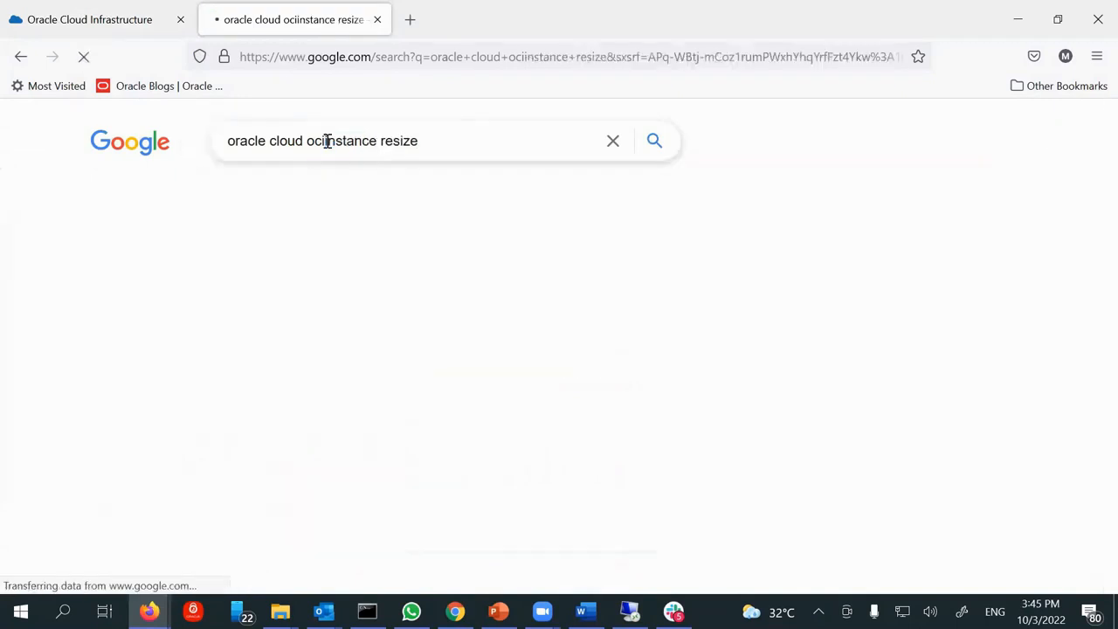
scroll(393, 301, "down", 2)
scroll(393, 302, "down", 1)
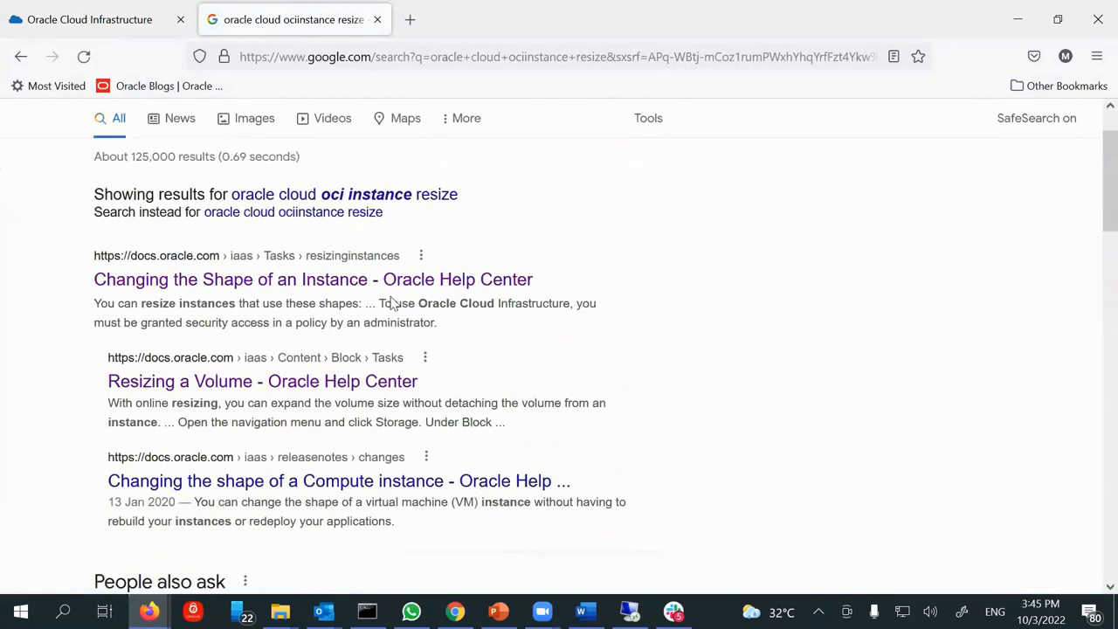
left_click(220, 376)
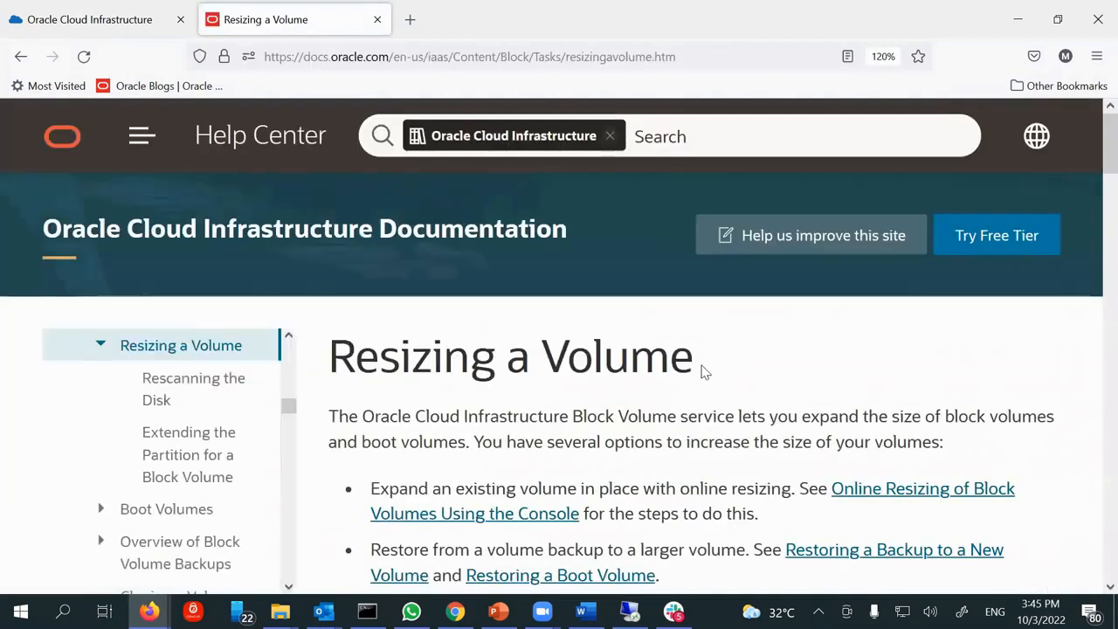
Read through the Resizing a Volume page down to the section on online resizing using the console
scroll(603, 385, "down", 3)
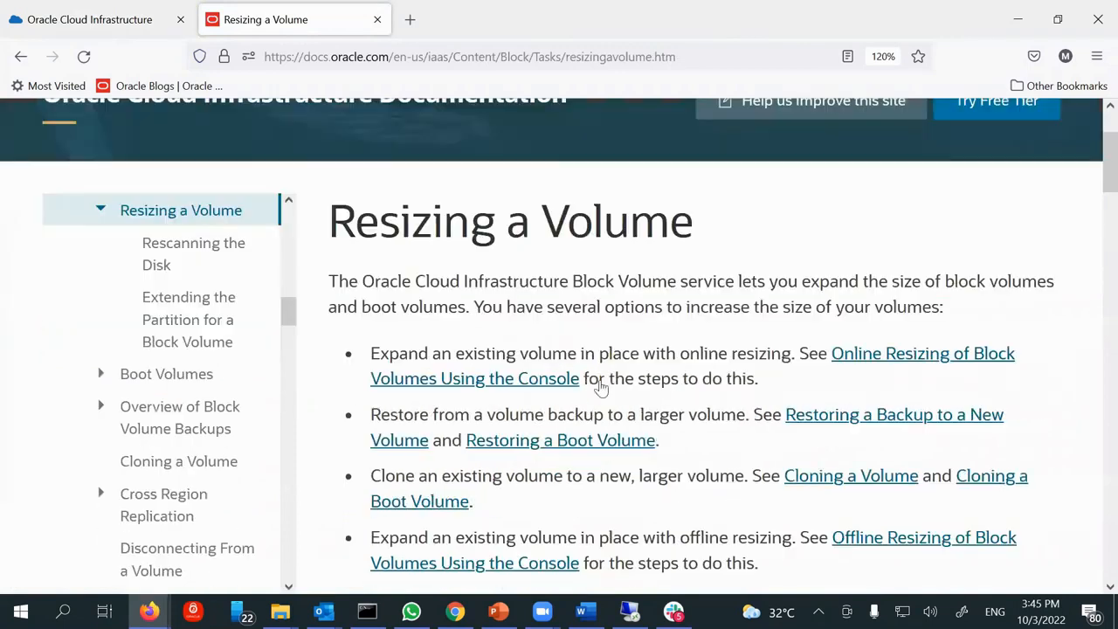
scroll(601, 380, "down", 2)
scroll(601, 385, "up", 1)
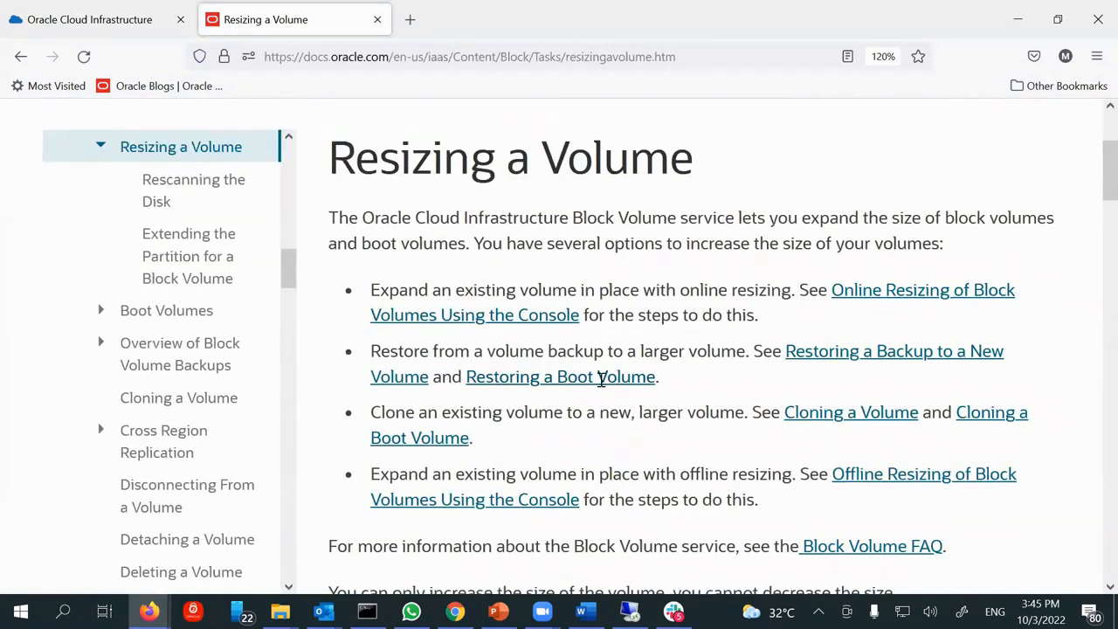
scroll(661, 379, "down", 5)
scroll(660, 383, "down", 15)
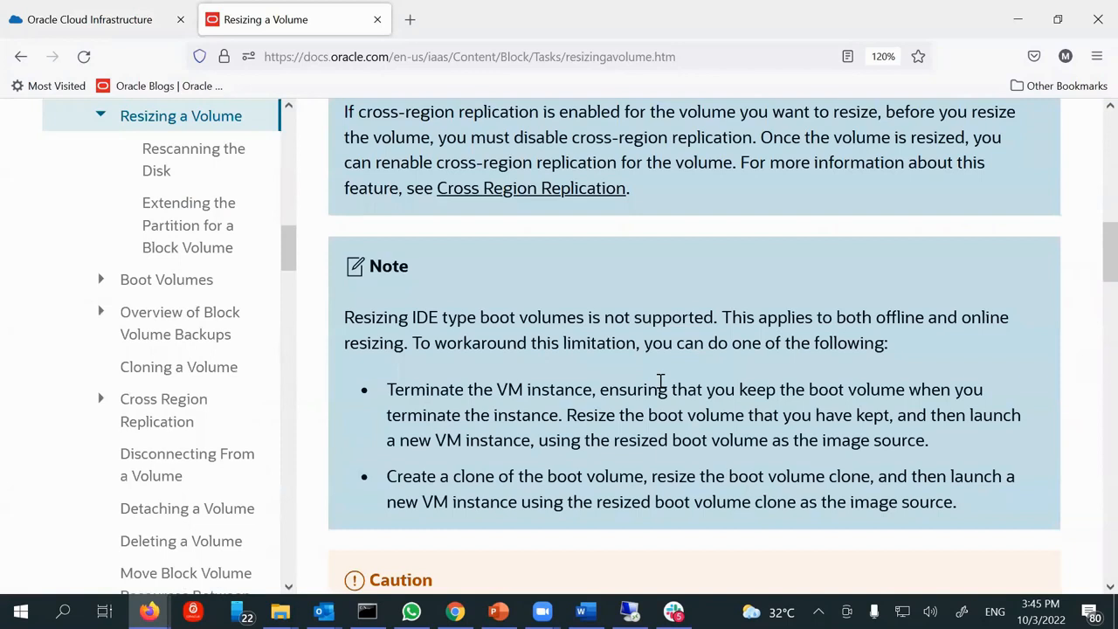
scroll(662, 387, "down", 7)
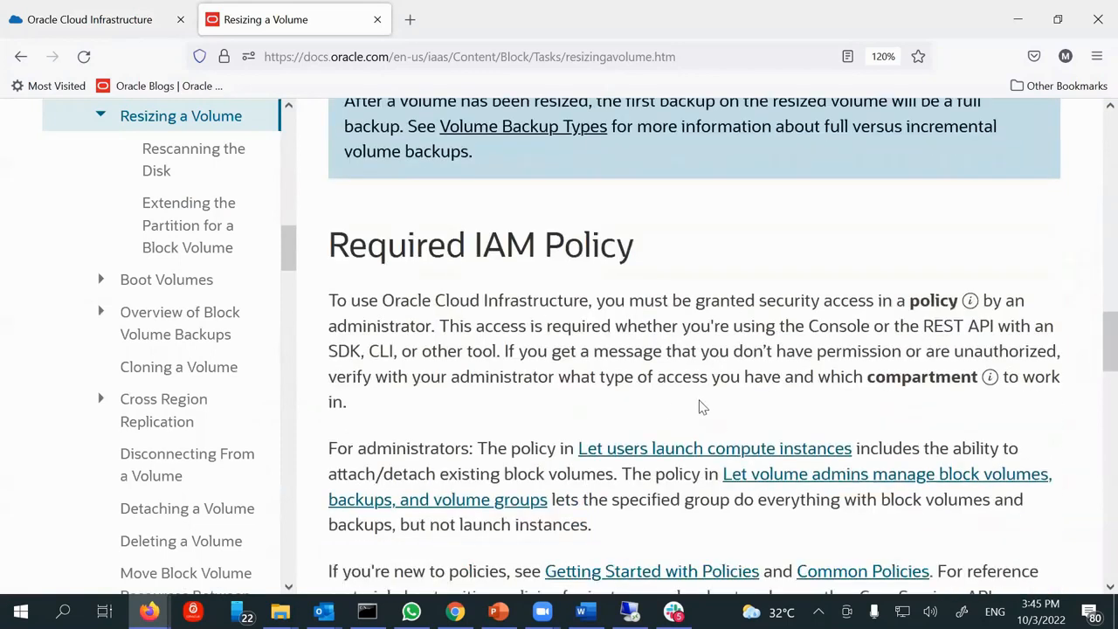
scroll(642, 403, "down", 11)
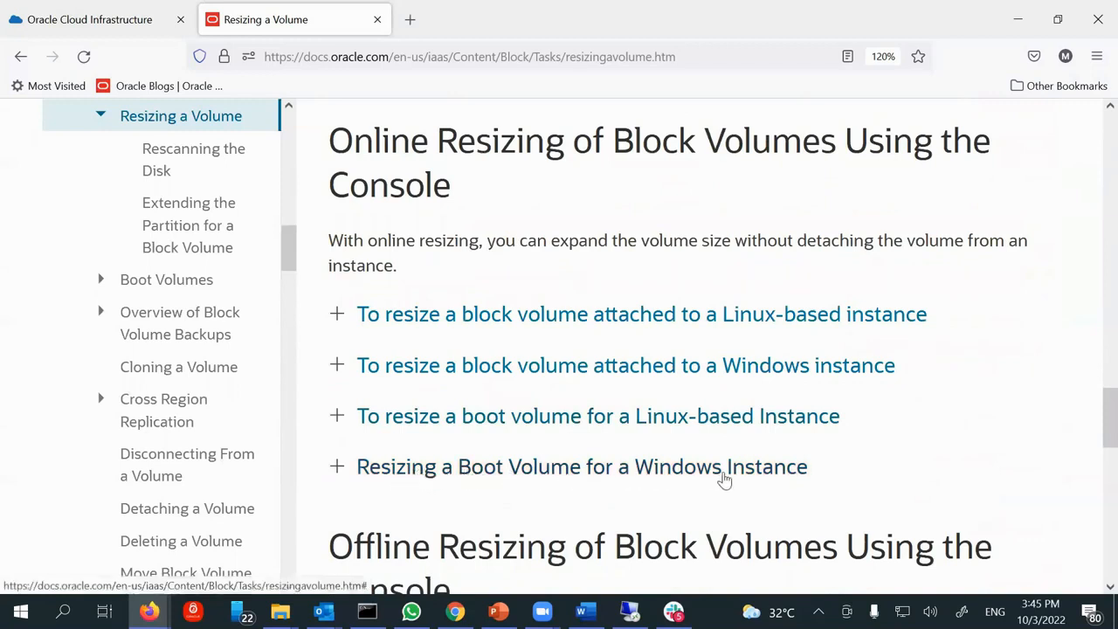
Expand the section Resizing a Boot Volume for a Windows Instance and read its steps through rescanning the disk
left_click(572, 471)
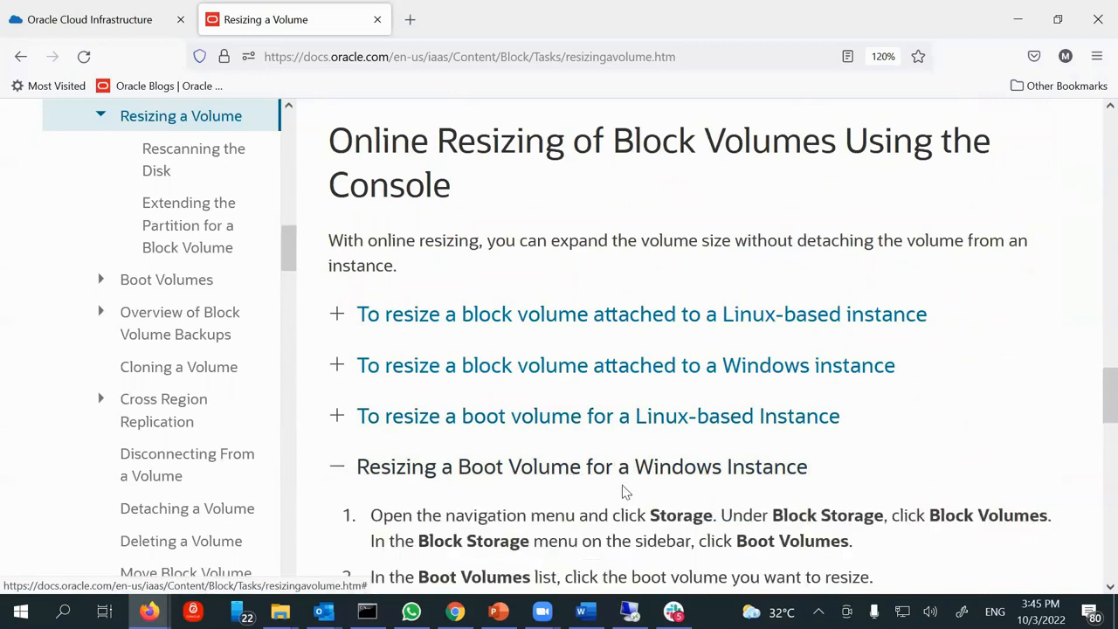
scroll(627, 492, "down", 3)
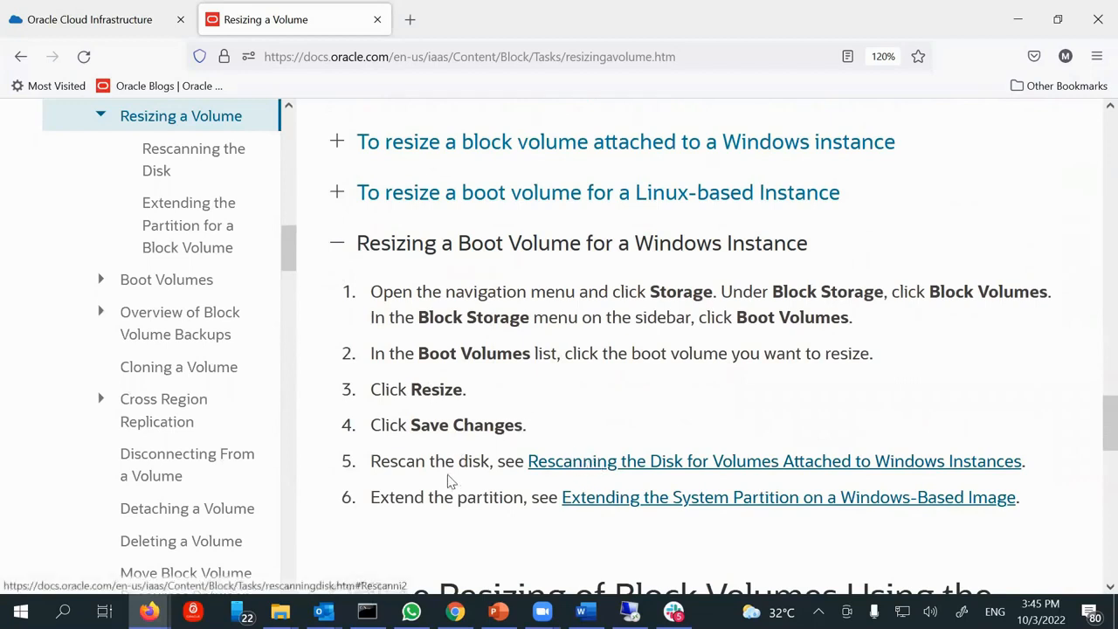
left_click_drag(395, 424, 531, 426)
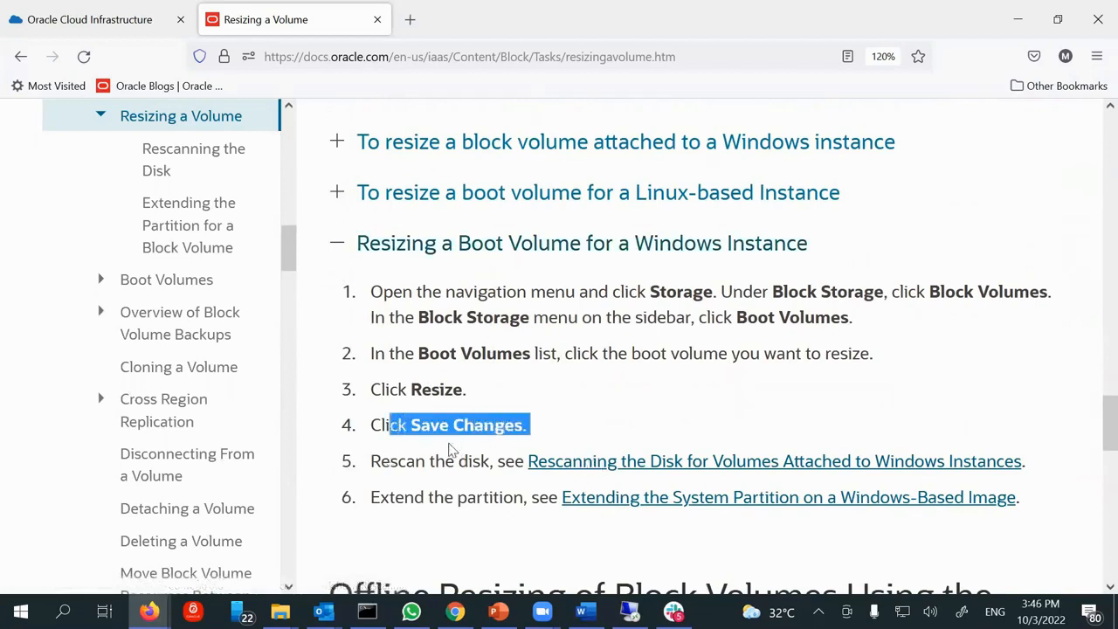
left_click_drag(398, 460, 1056, 463)
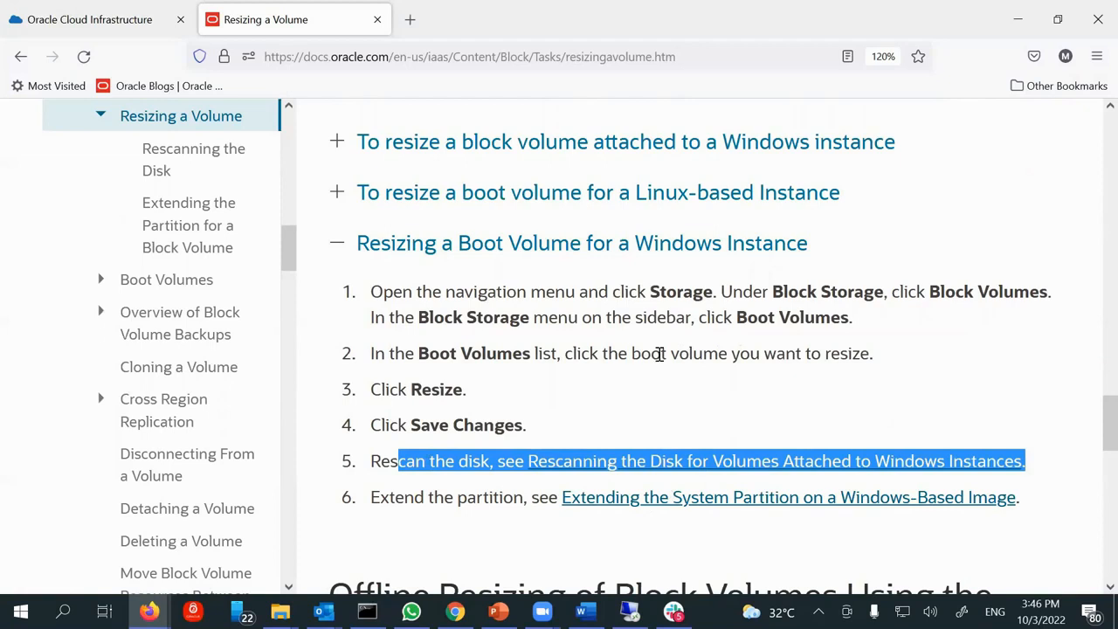
Return to the Oracle Cloud console, open the attached shj-windows instance, and open its boot volume's details page
left_click(111, 19)
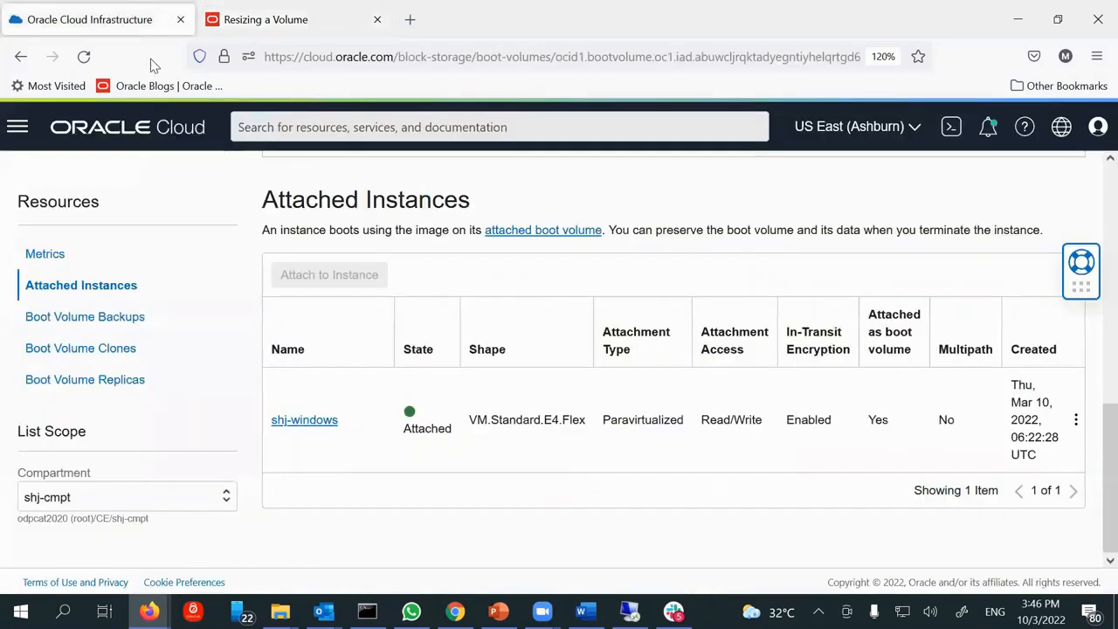
scroll(227, 401, "up", 3)
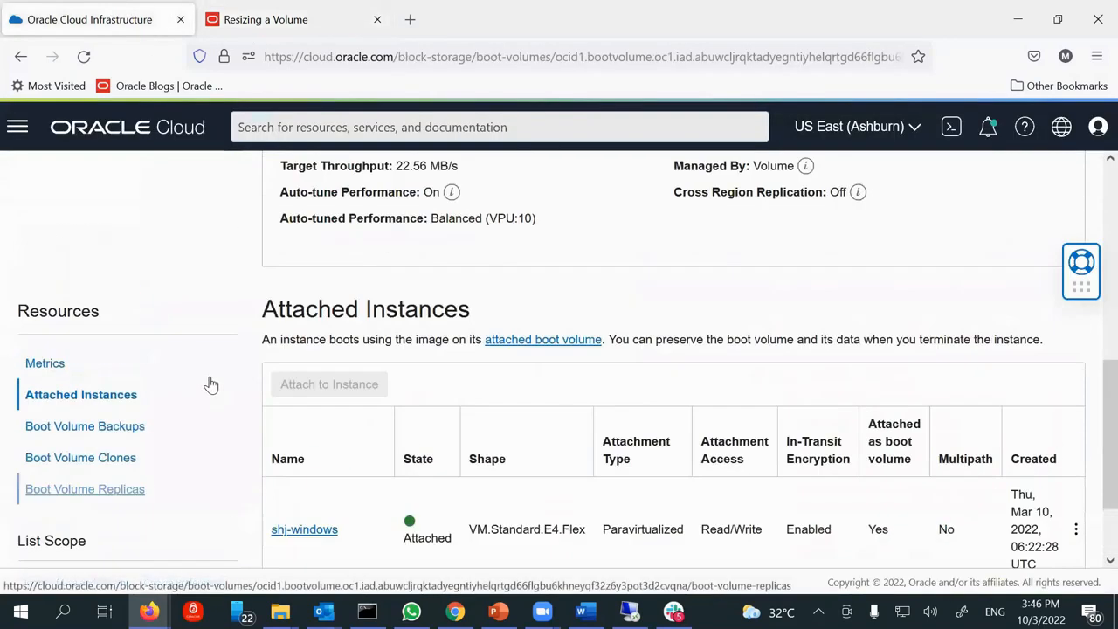
scroll(267, 459, "down", 3)
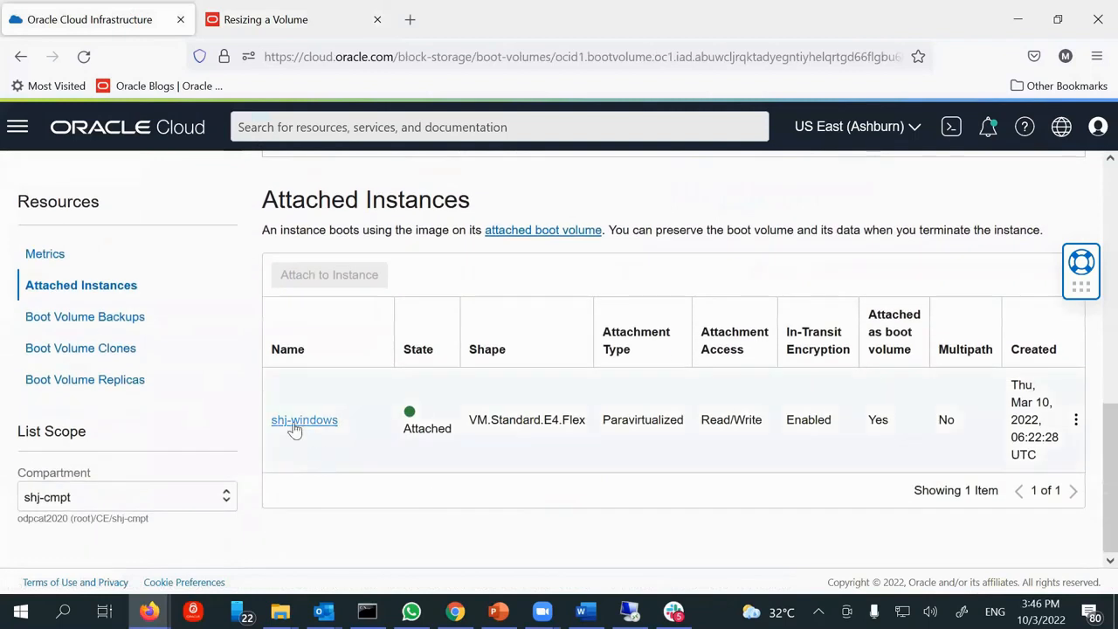
left_click(294, 422)
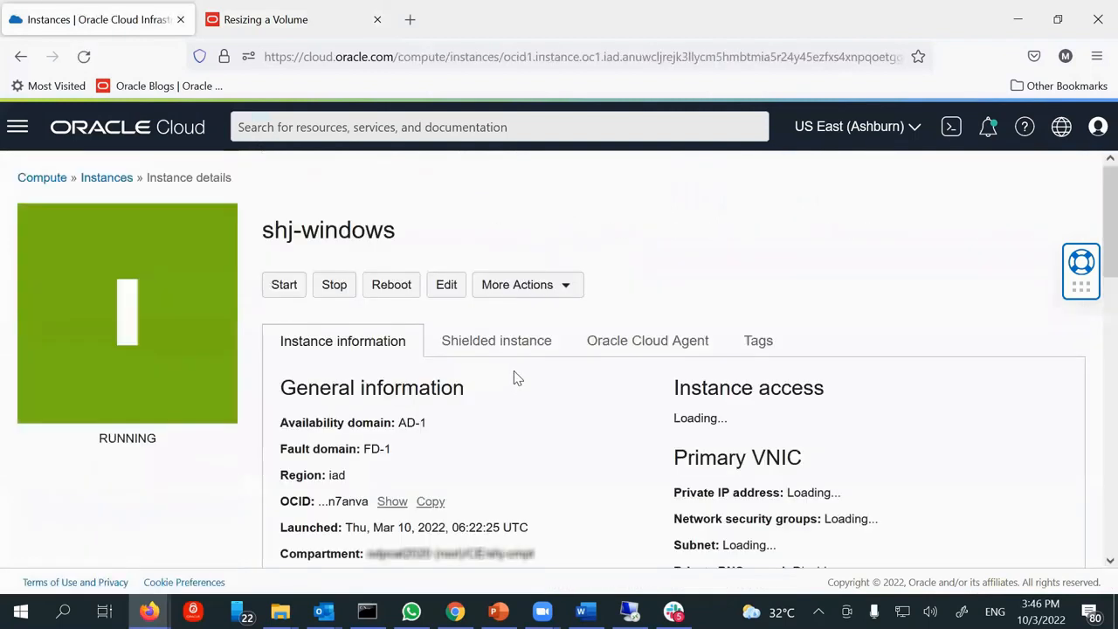
scroll(437, 358, "down", 1)
scroll(437, 358, "down", 10)
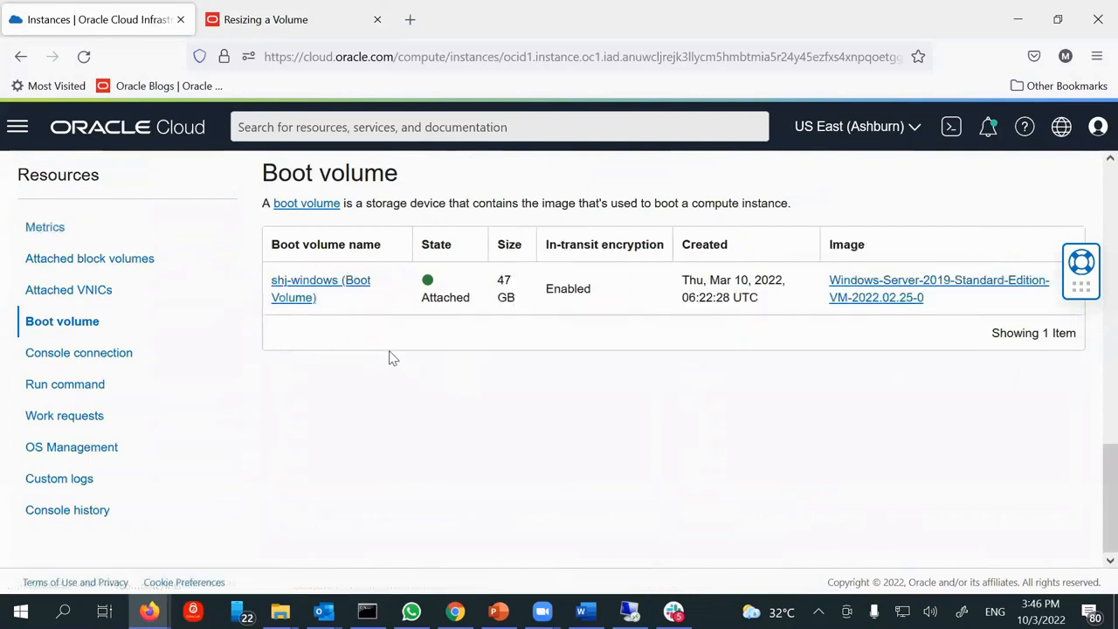
left_click(303, 295)
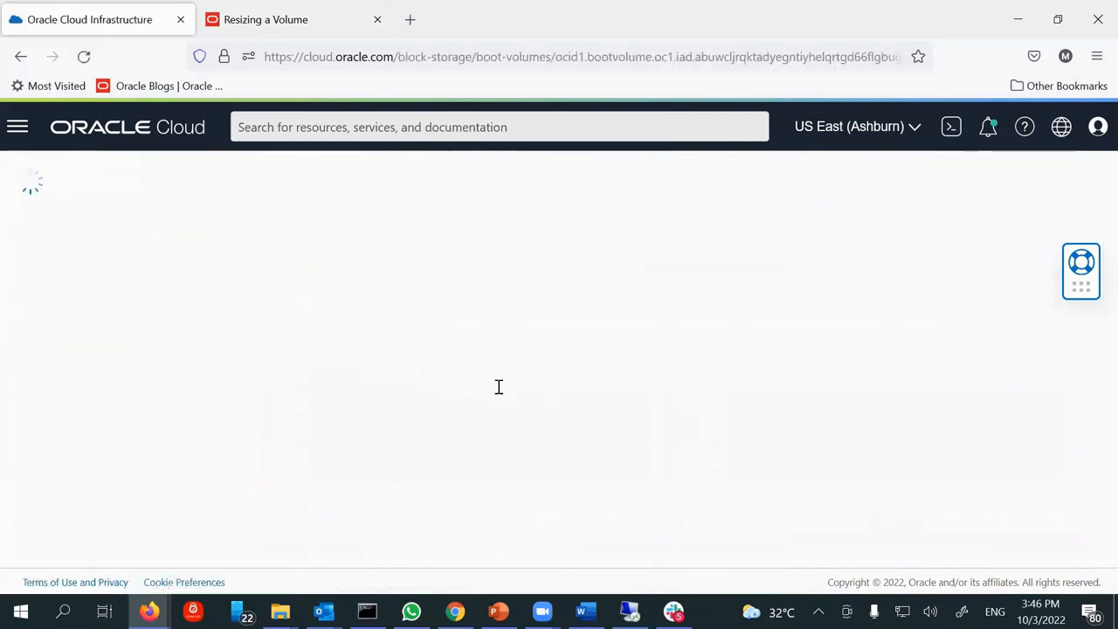
Edit the shj-windows boot volume and set its volume size to 147 GB
scroll(320, 291, "down", 2)
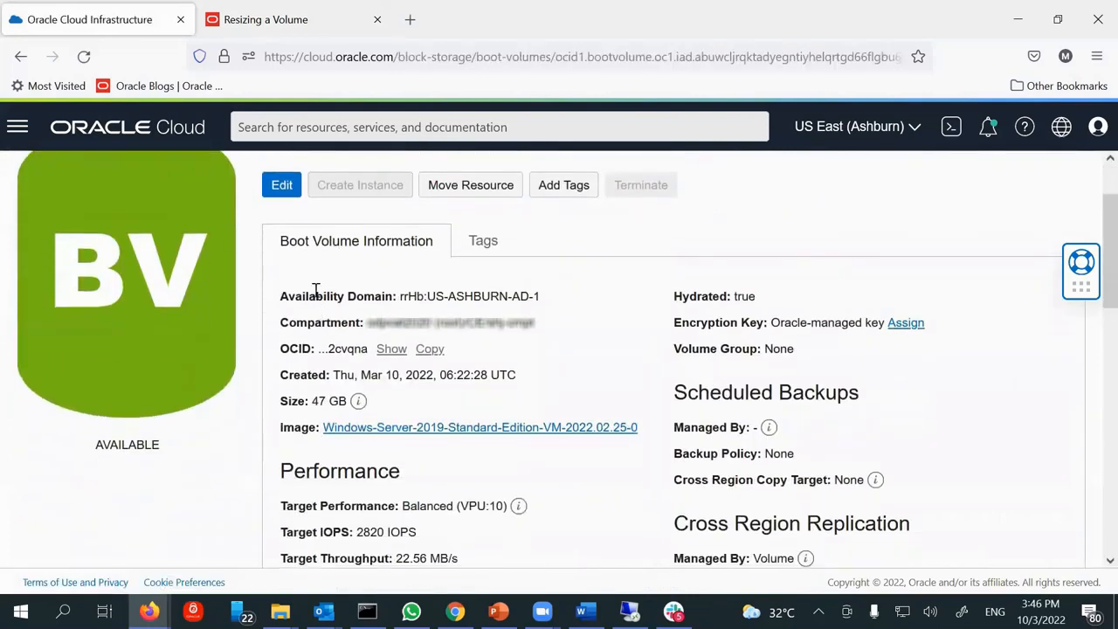
scroll(320, 292, "up", 2)
left_click(282, 276)
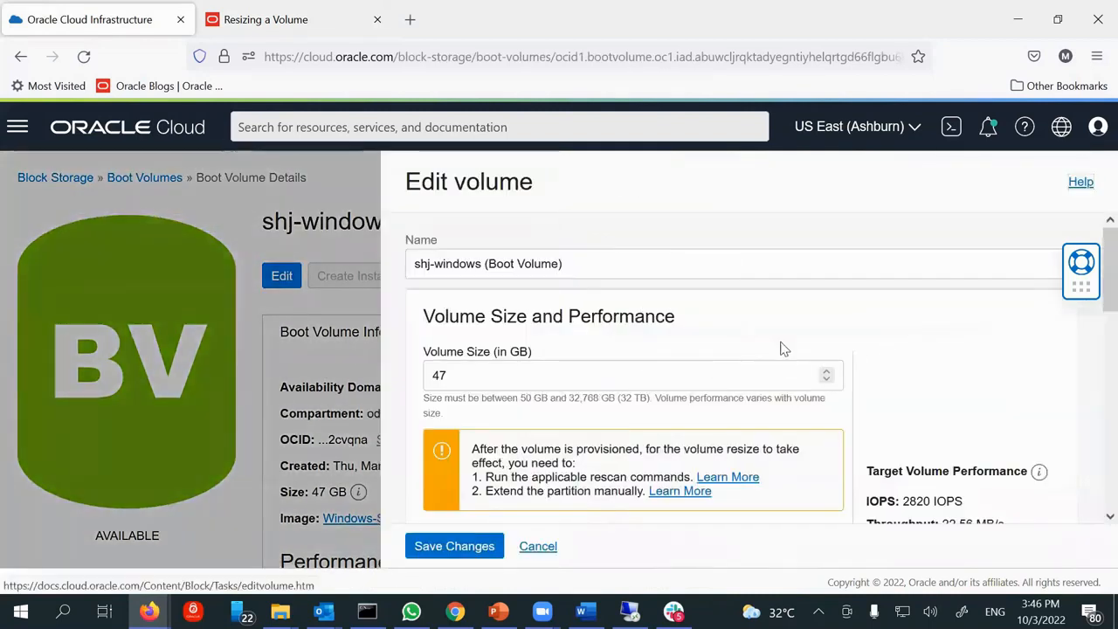
left_click_drag(519, 377, 402, 375)
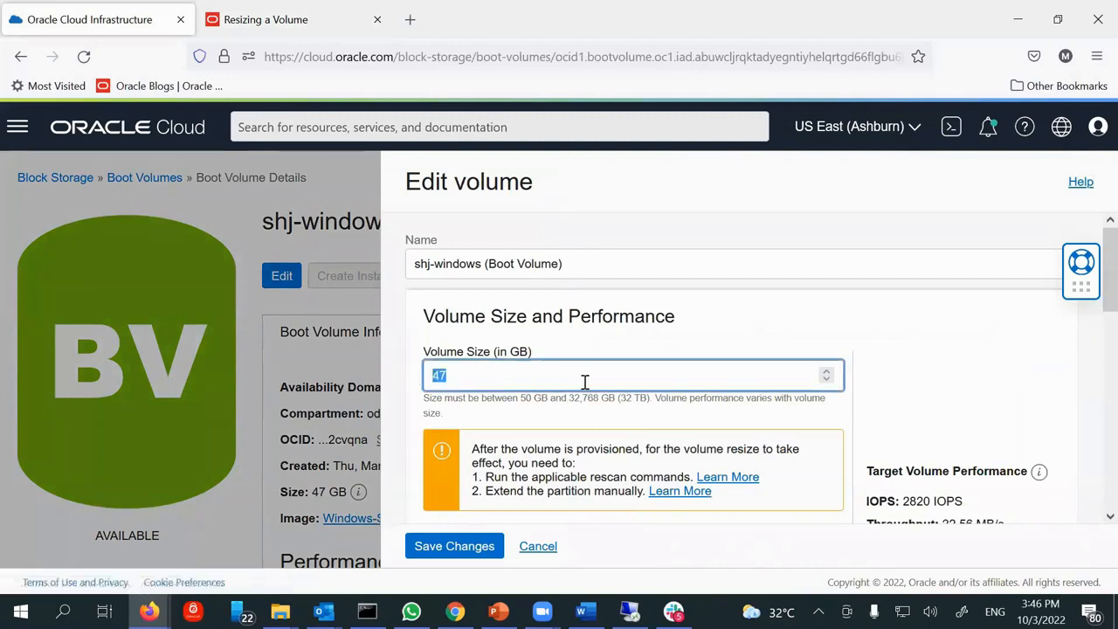
type("147")
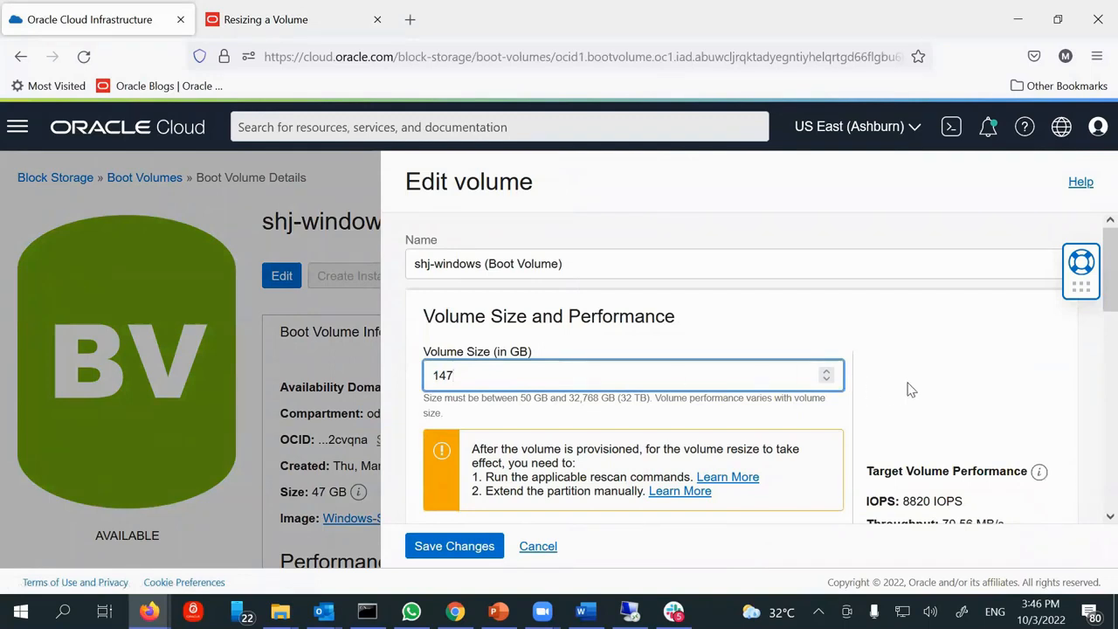
Review the volume's target performance, VPU description, auto-tune setting and available backup policies, leaving the backup policy unselected
scroll(909, 390, "down", 2)
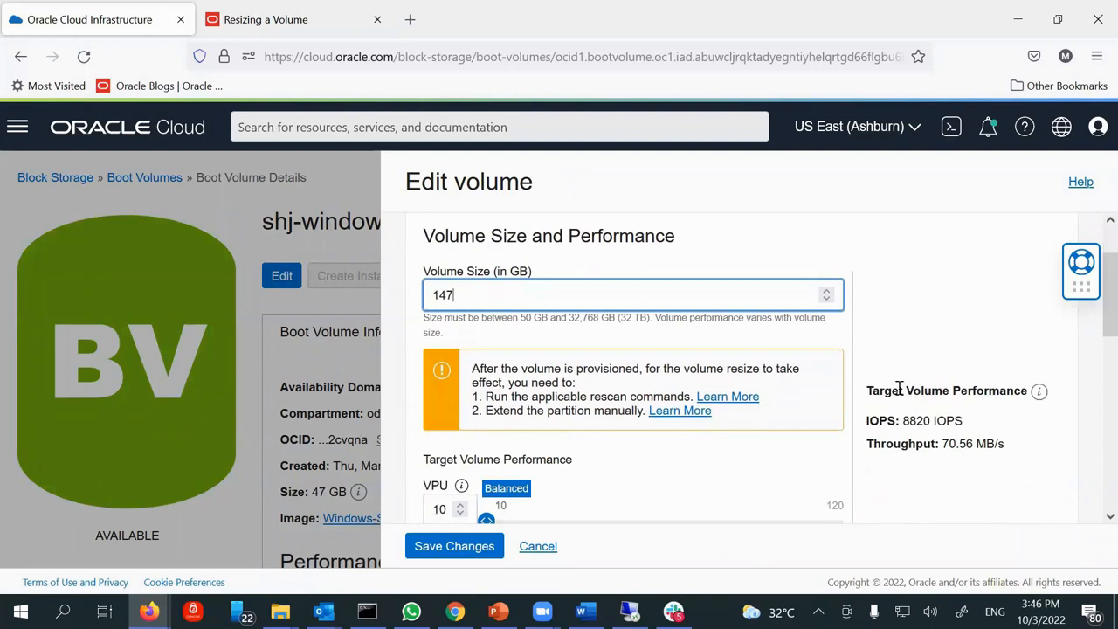
scroll(690, 446, "down", 2)
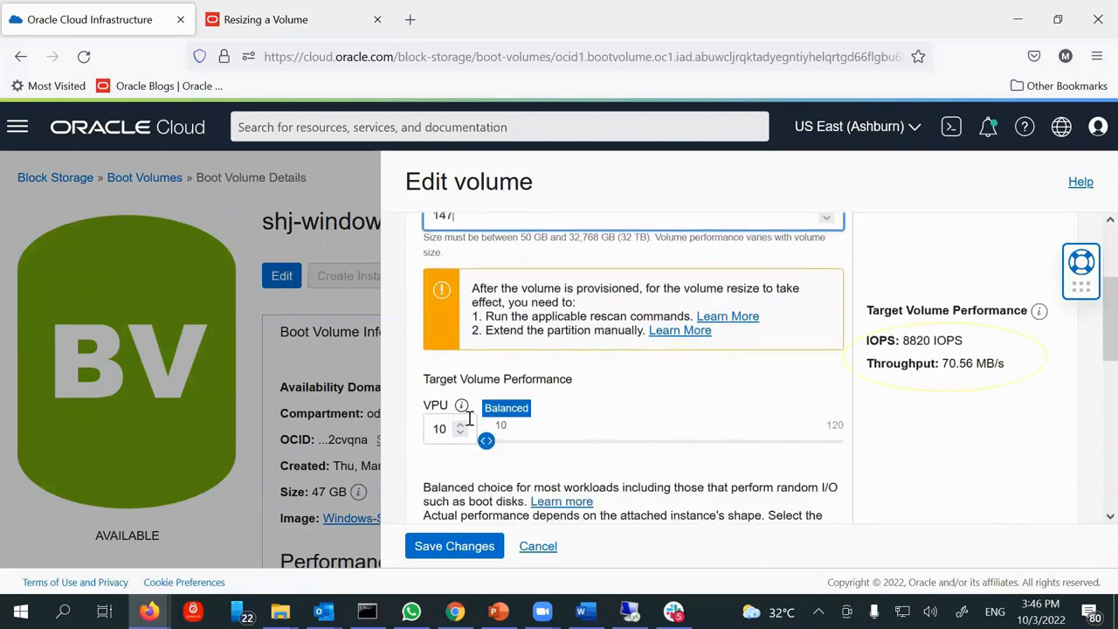
mouse_move(465, 407)
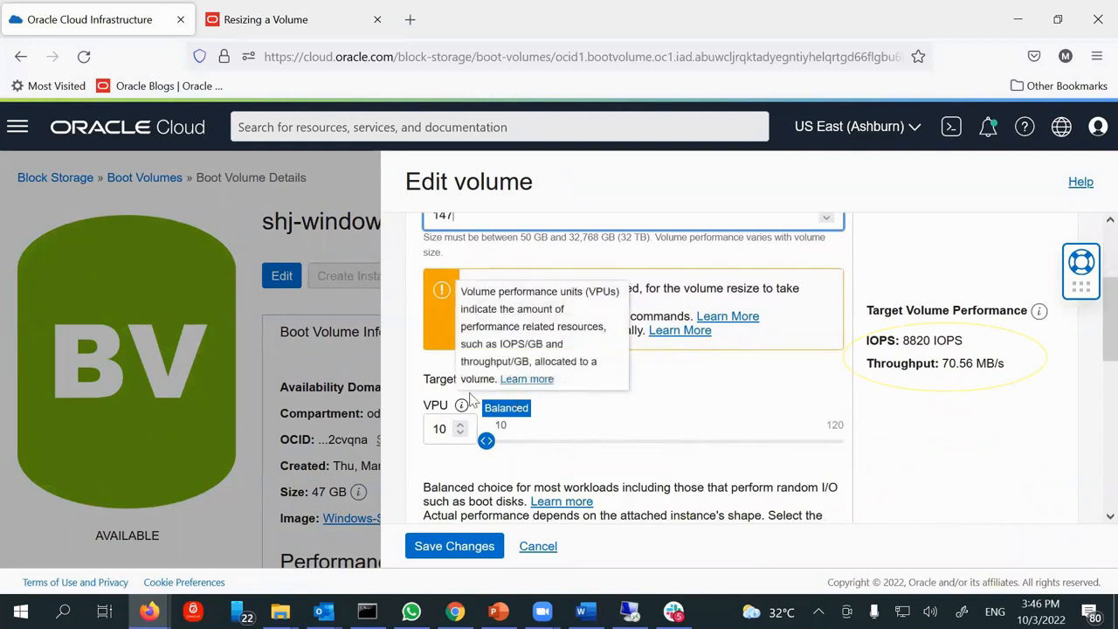
scroll(550, 402, "down", 2)
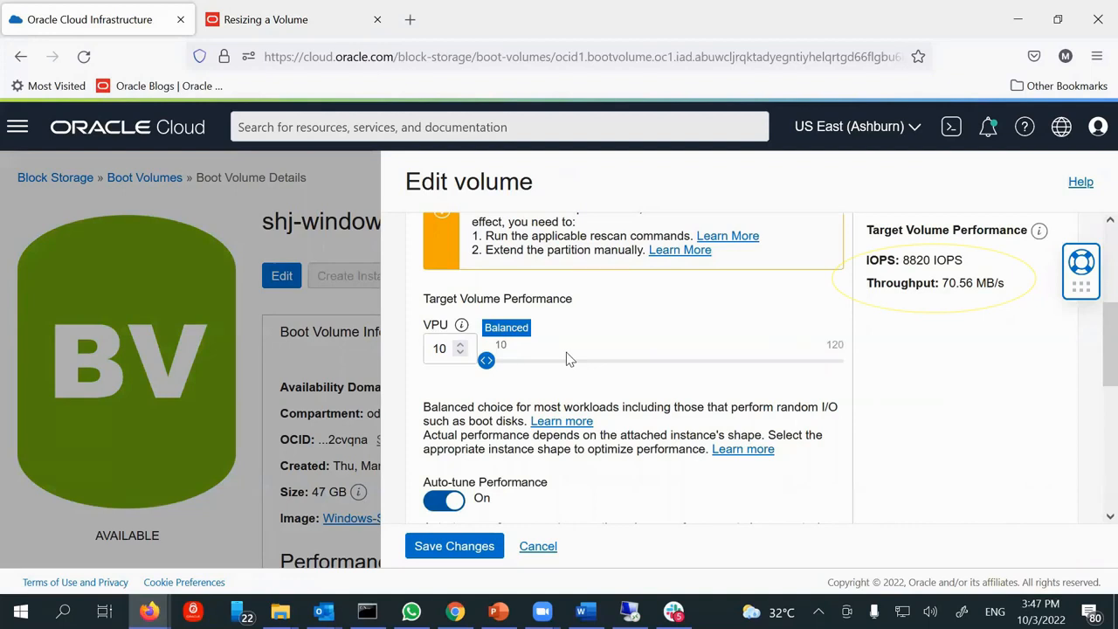
mouse_move(486, 360)
left_mouse_down()
mouse_move(566, 359)
mouse_move(498, 366)
left_mouse_up()
scroll(629, 387, "down", 5)
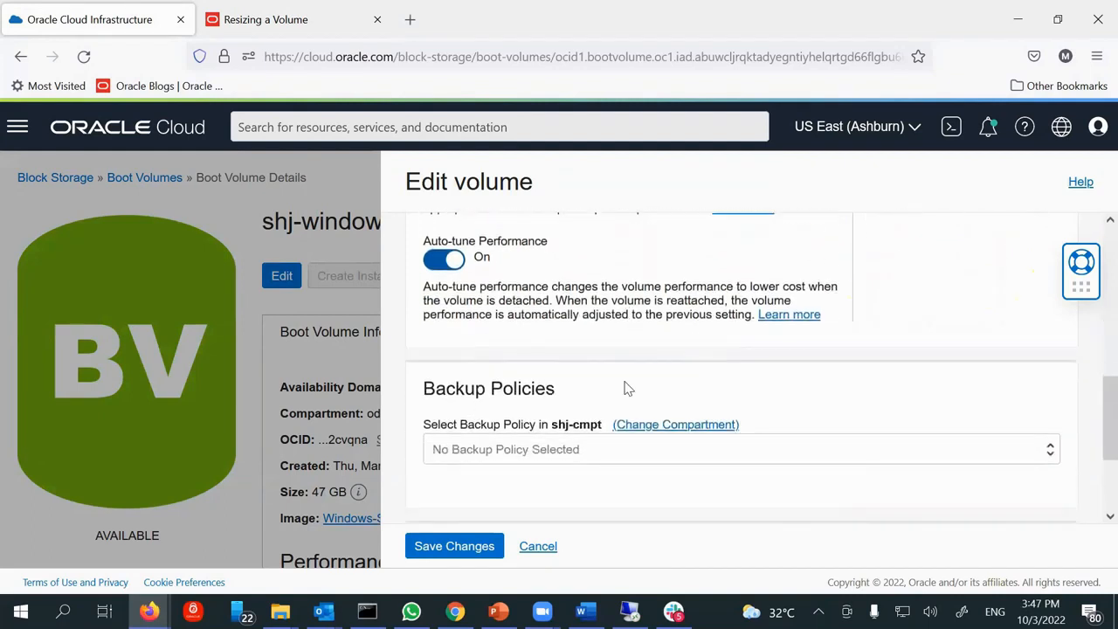
left_click(532, 297)
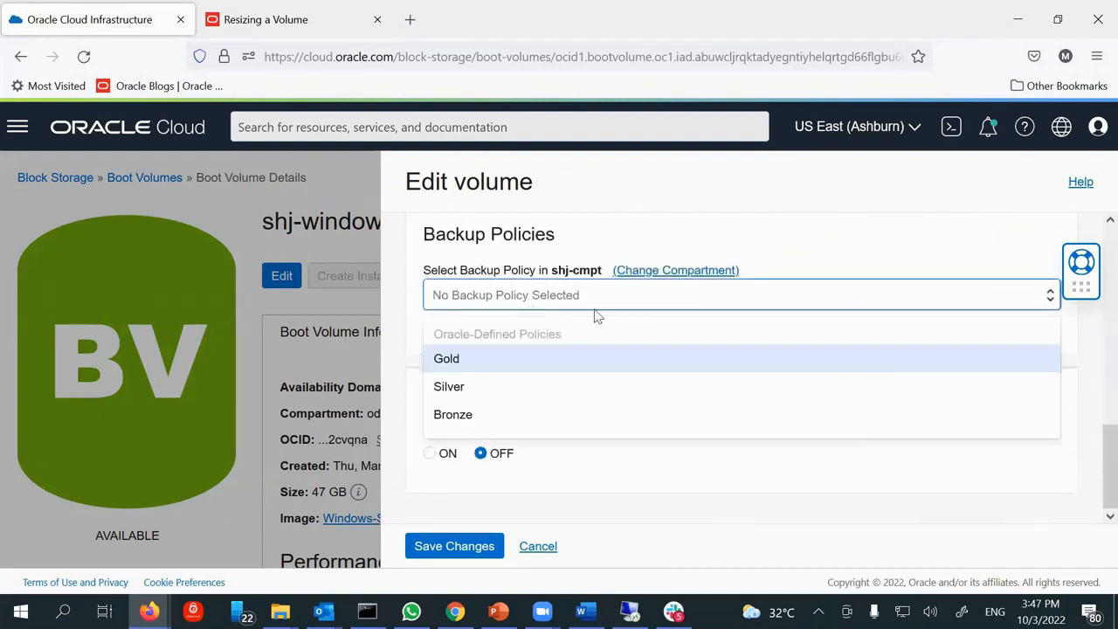
left_click(419, 325)
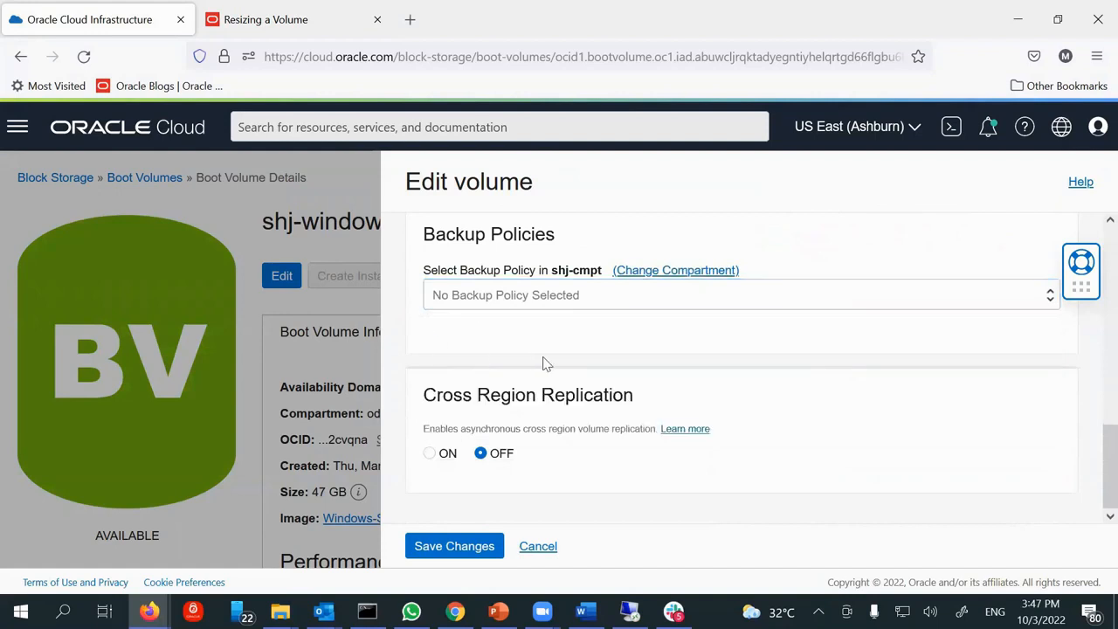
Recheck the edited volume settings, save the changes, and close the Resize Boot Volume notice
scroll(544, 364, "up", 2)
scroll(544, 364, "up", 5)
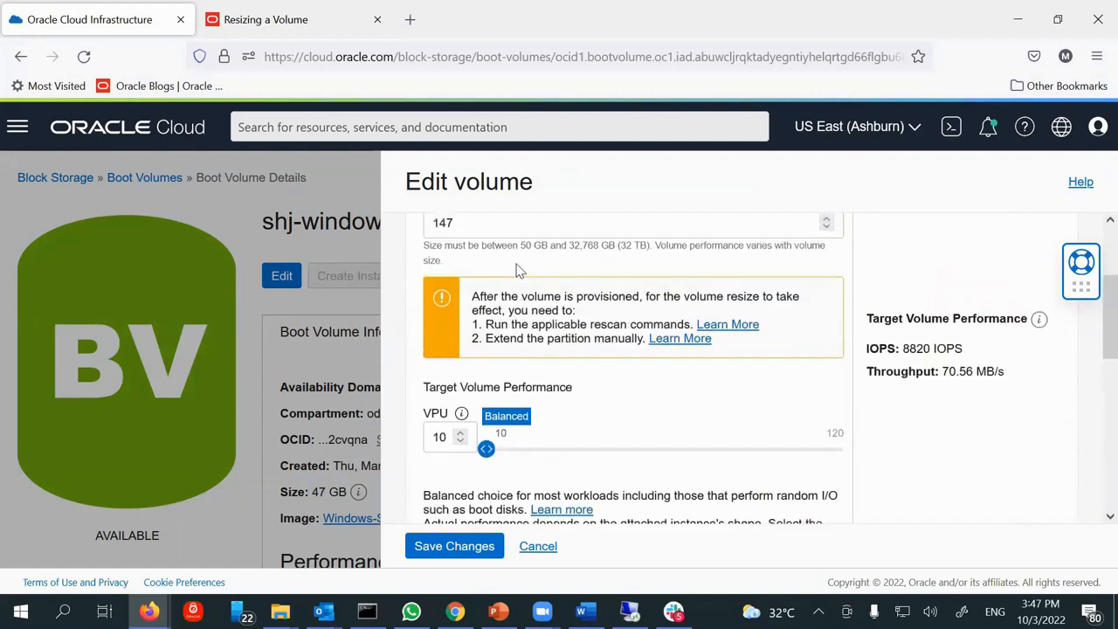
scroll(481, 315, "down", 6)
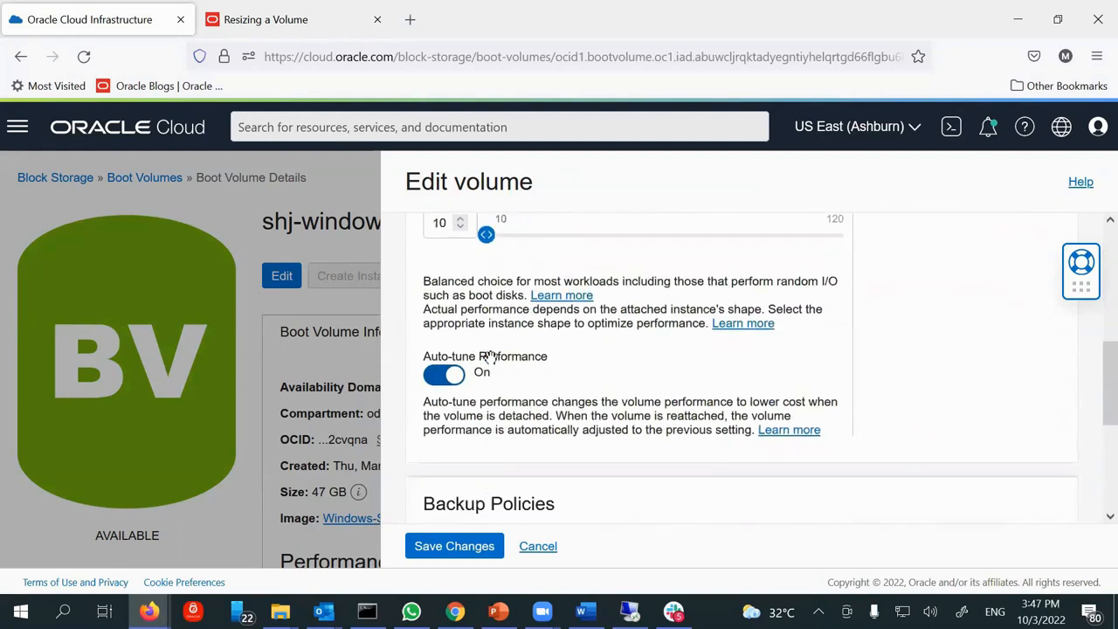
left_click(455, 545)
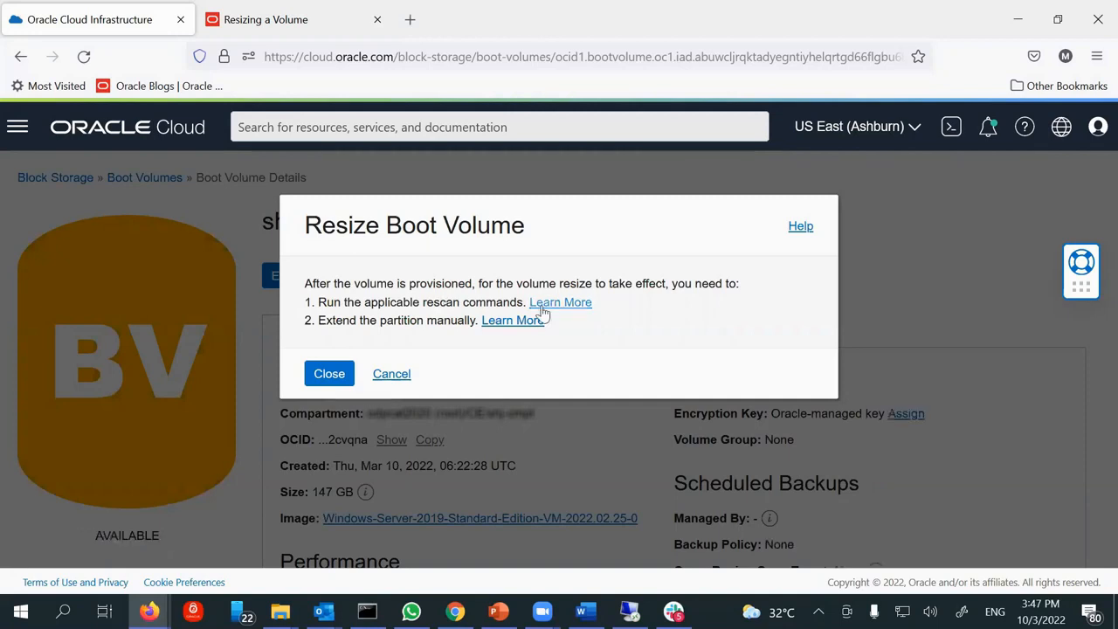
left_click(334, 384)
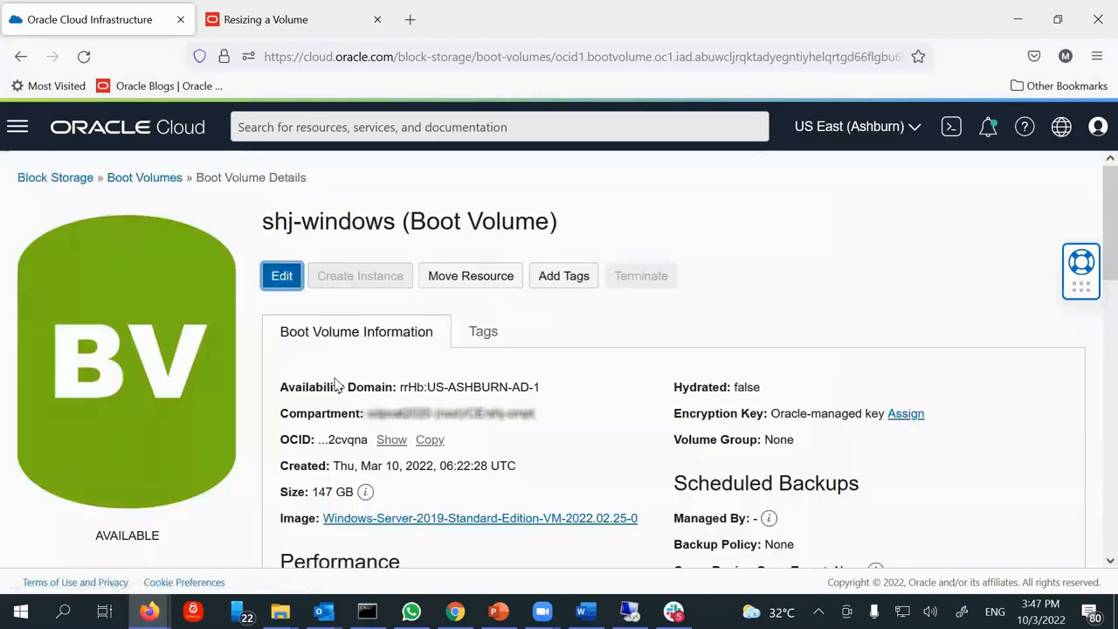
Go back to the Resizing a Volume documentation and reread the section Online Resizing of Block Volumes Using the Console
left_click(265, 32)
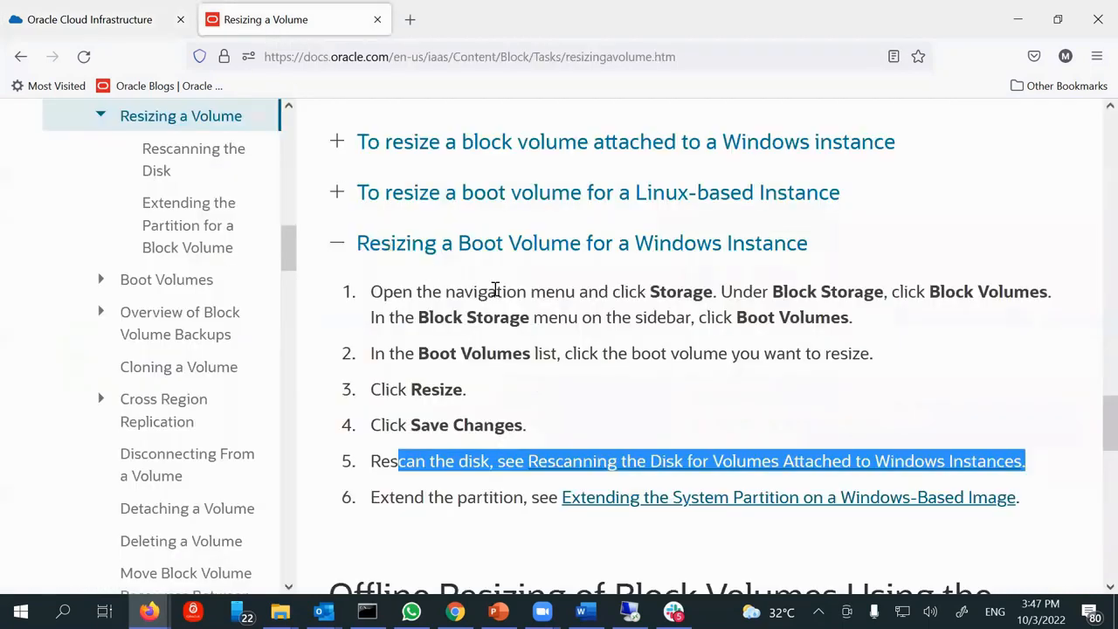
scroll(518, 300, "up", 4)
left_click_drag(340, 253, 462, 304)
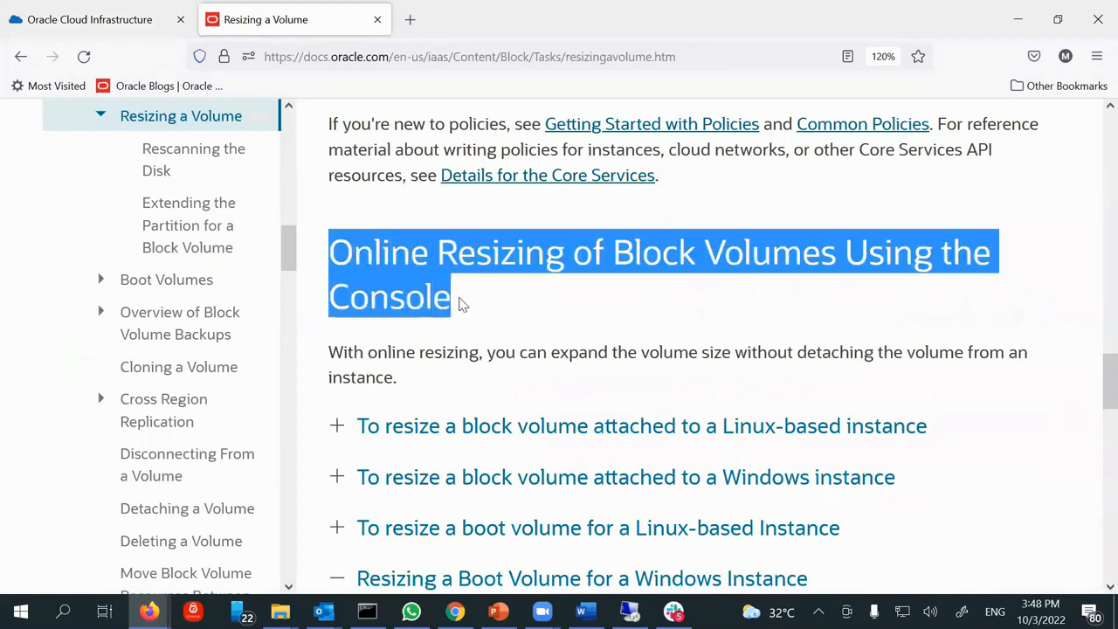
scroll(490, 304, "down", 2)
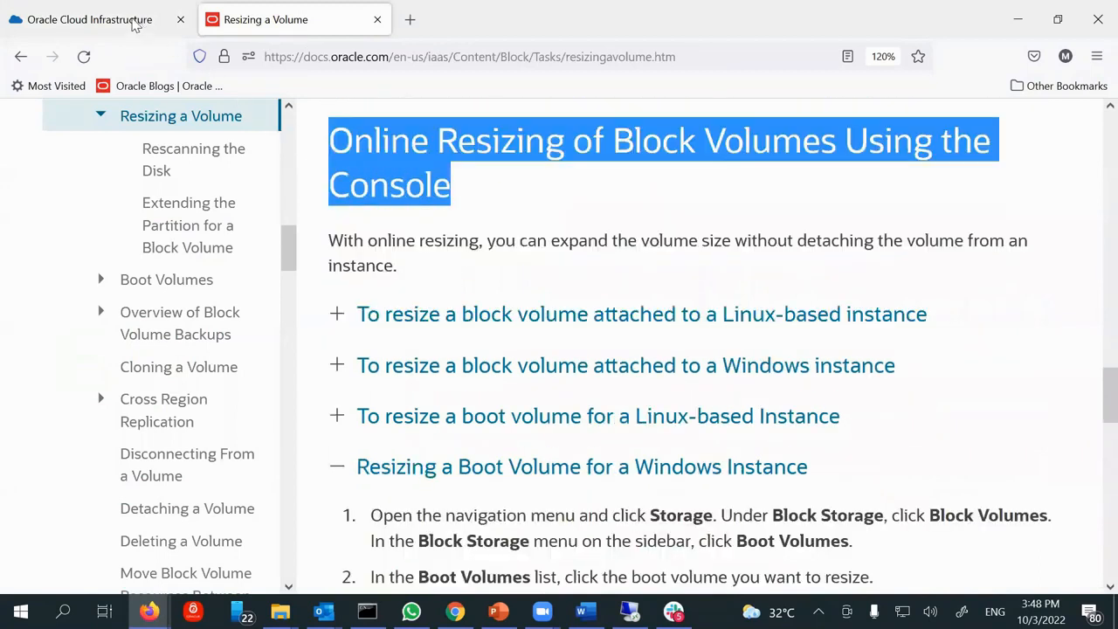
Return to the boot volume's details page in the console and check its size and performance values
left_click(133, 21)
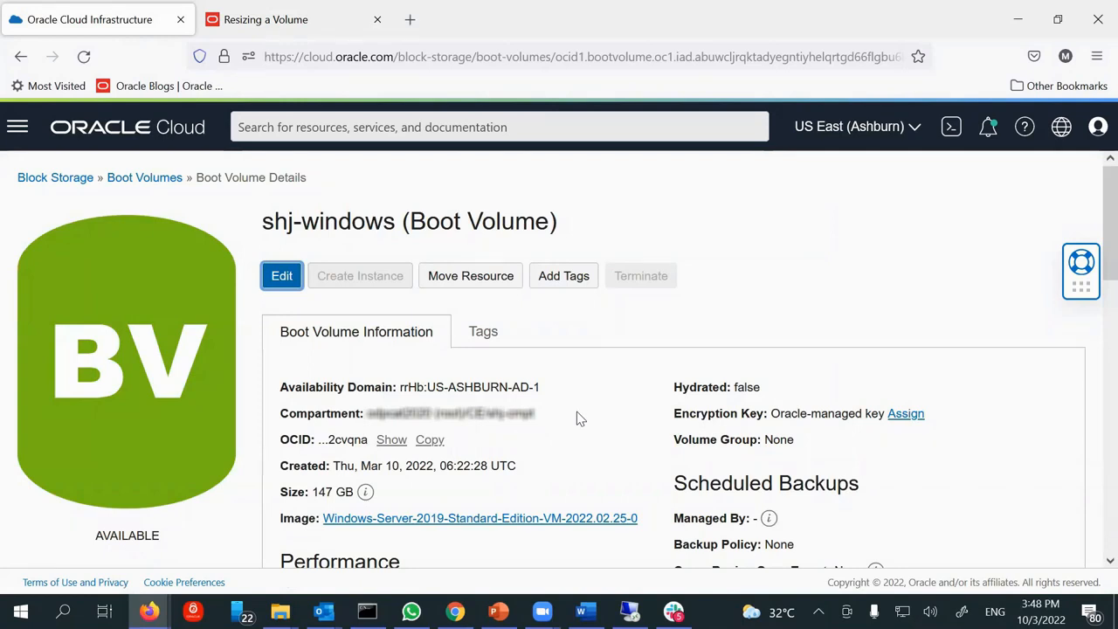
scroll(562, 412, "down", 2)
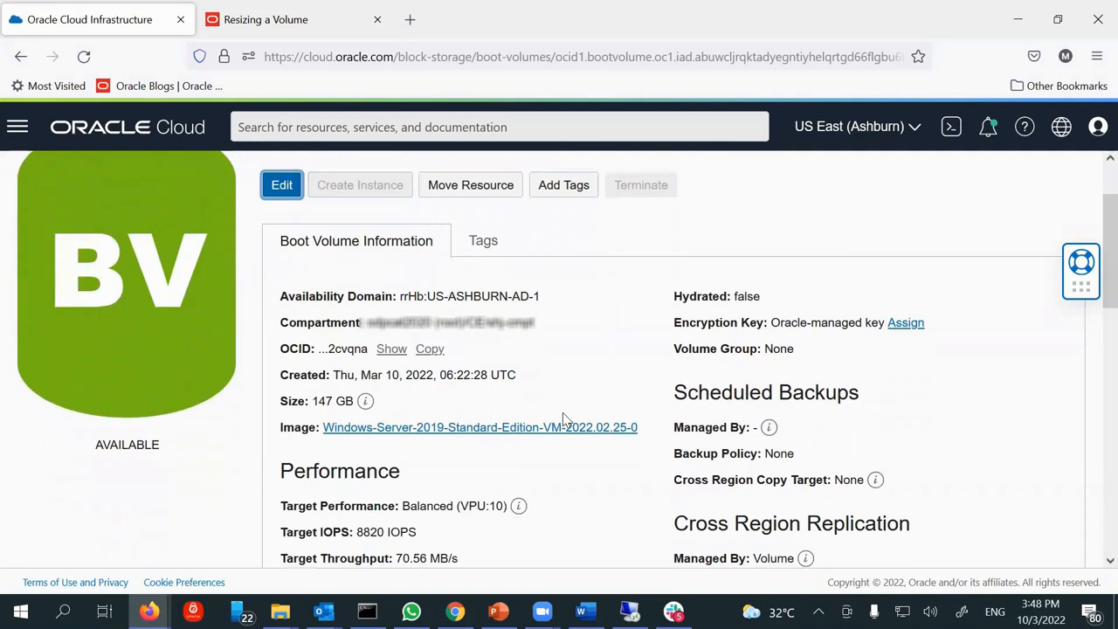
scroll(562, 419, "up", 2)
scroll(562, 417, "down", 2)
scroll(577, 454, "up", 2)
Switch to the Remote Desktop session of the Windows instance and check the C: drive's capacity under This PC in File Explorer
left_click(629, 612)
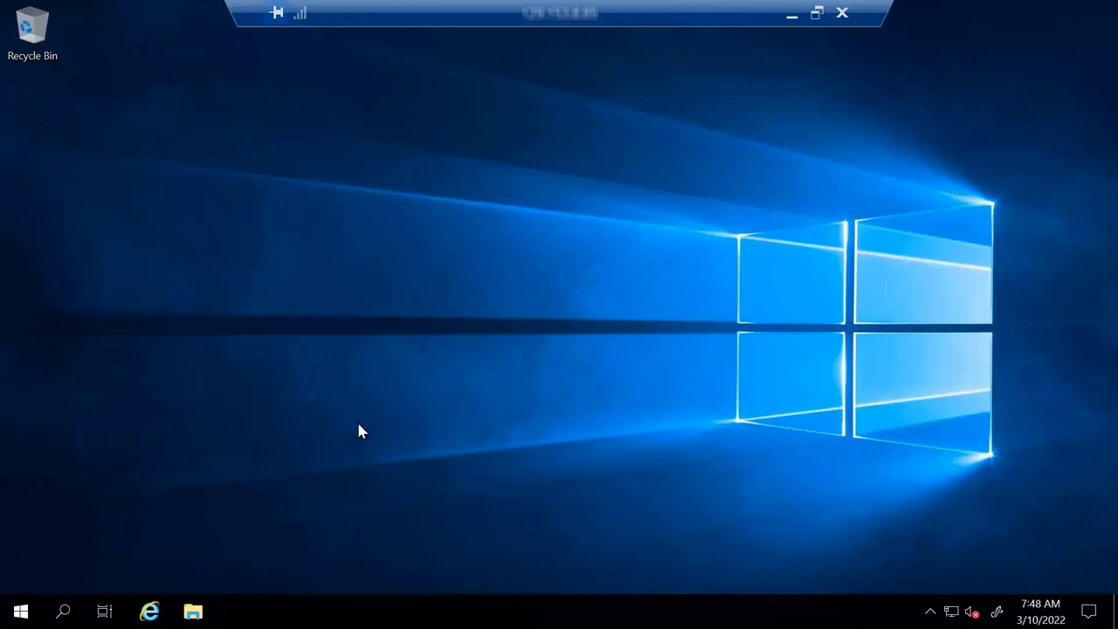
key("super+e")
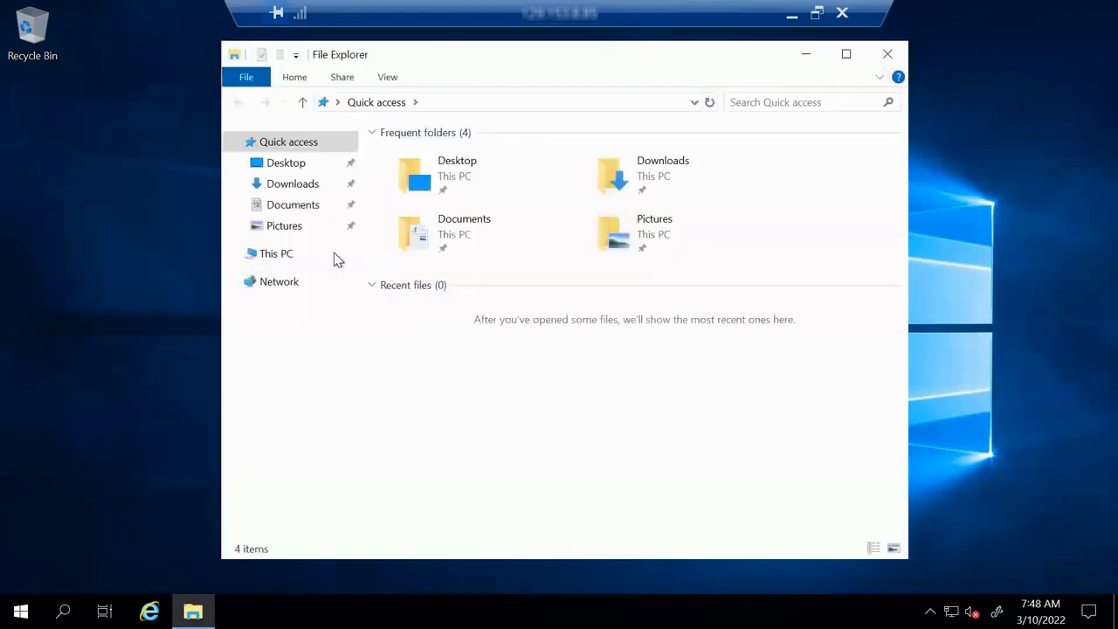
left_click(284, 255)
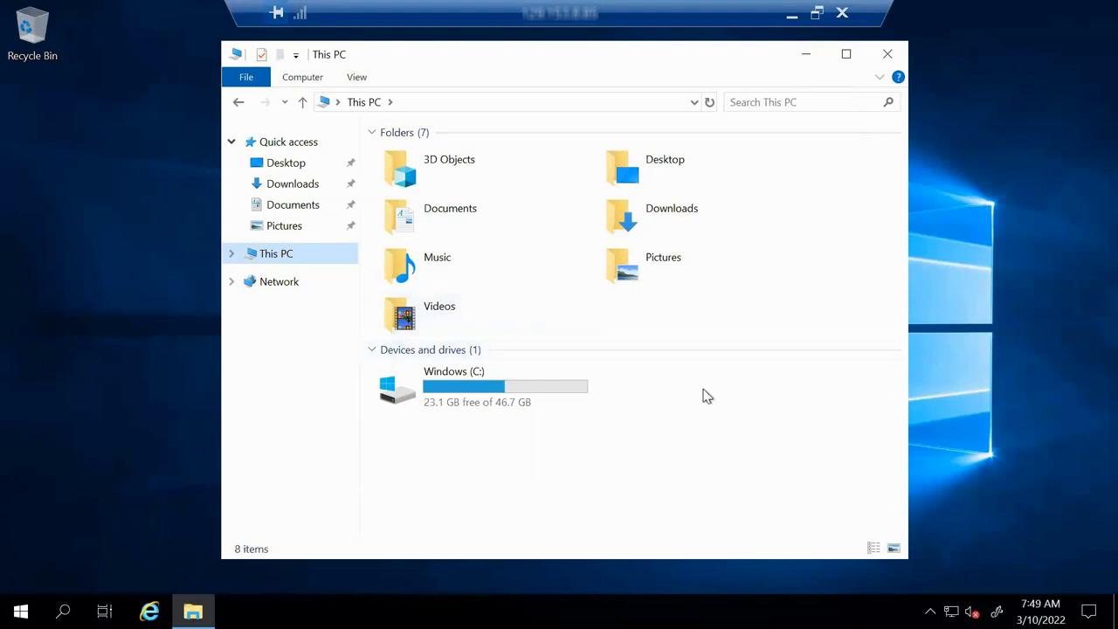
key("super")
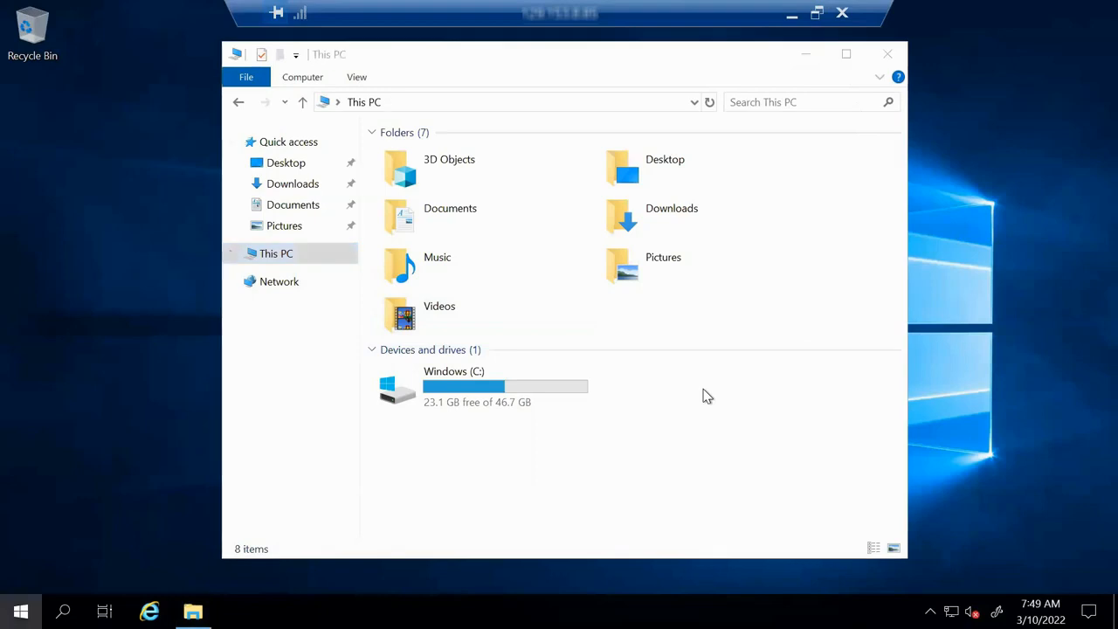
key("super")
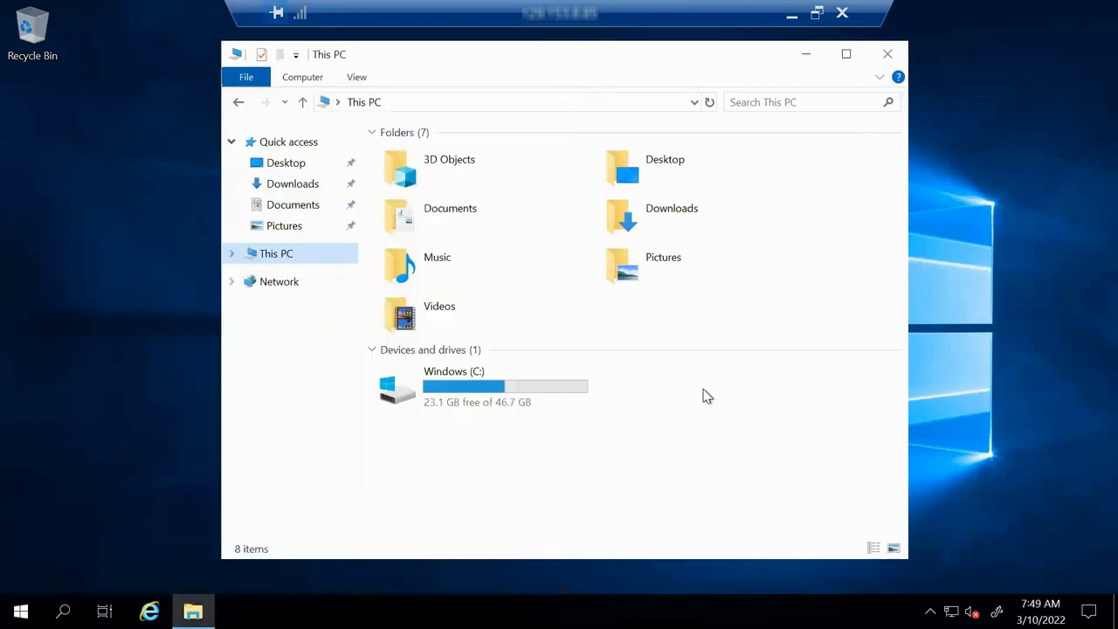
Open Computer Management from Administrative Tools and display Disk Management, with the volume pane widened to show the capacity column
key("super")
type("admi")
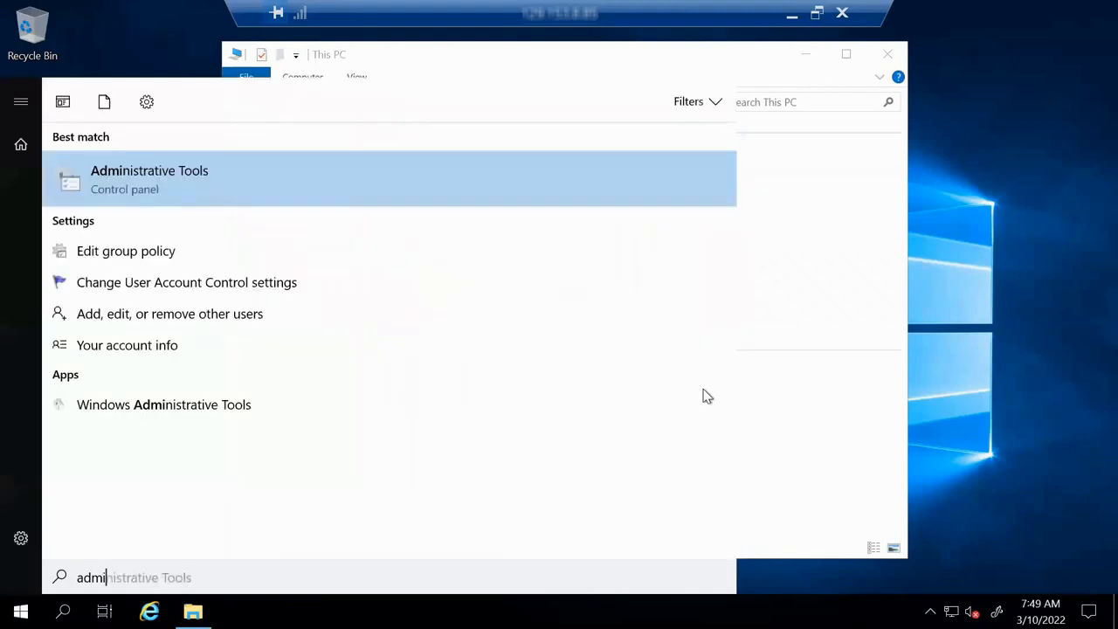
key("Return")
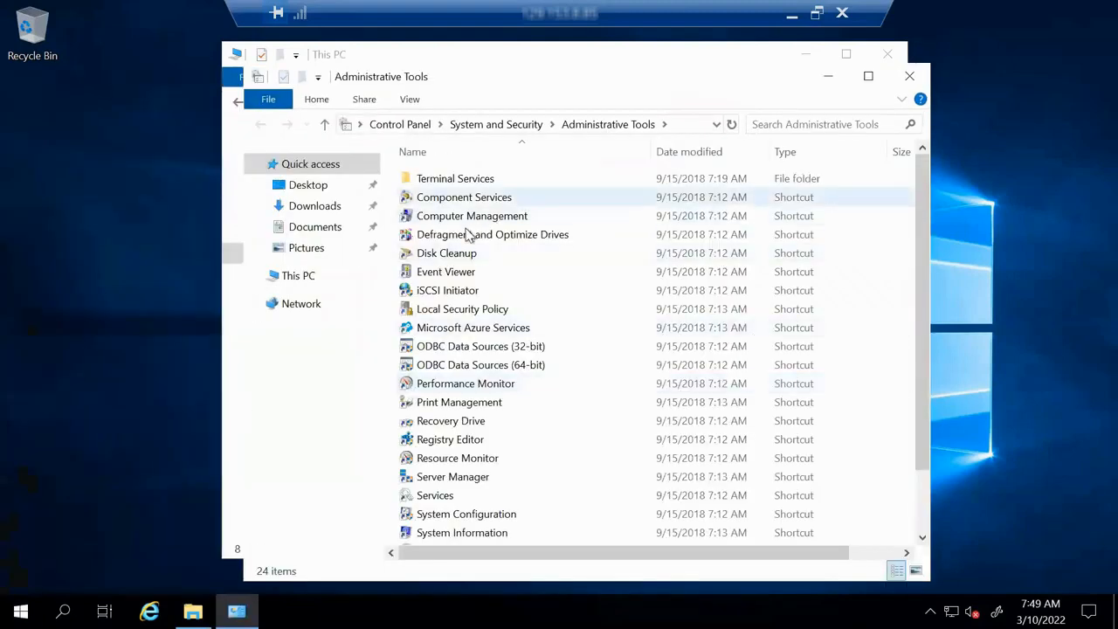
left_click(496, 218)
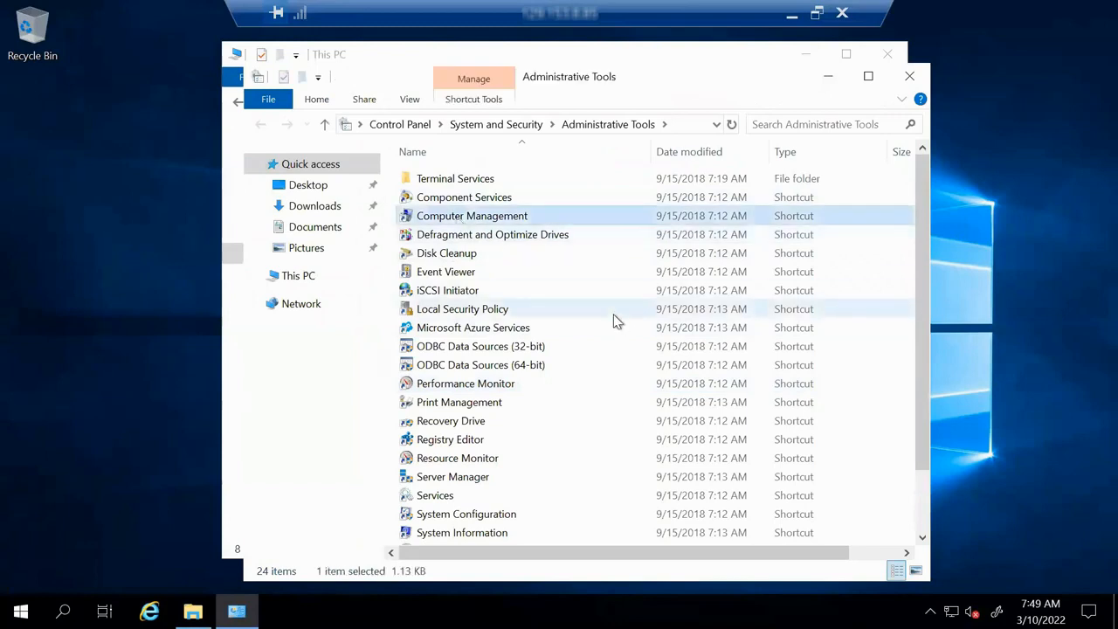
key("Return")
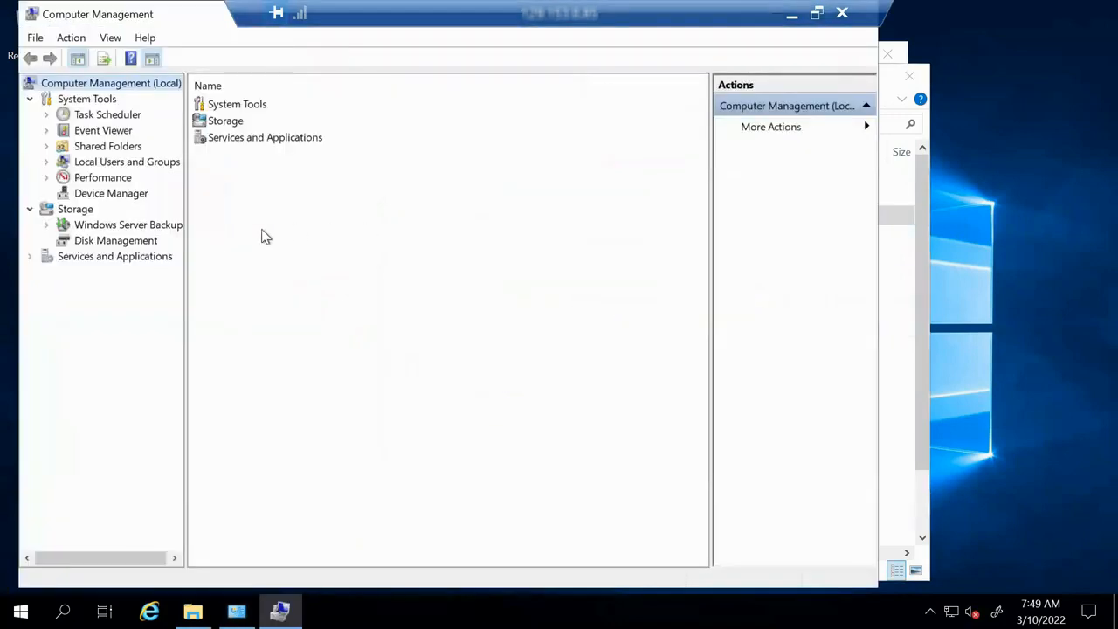
left_click(89, 243)
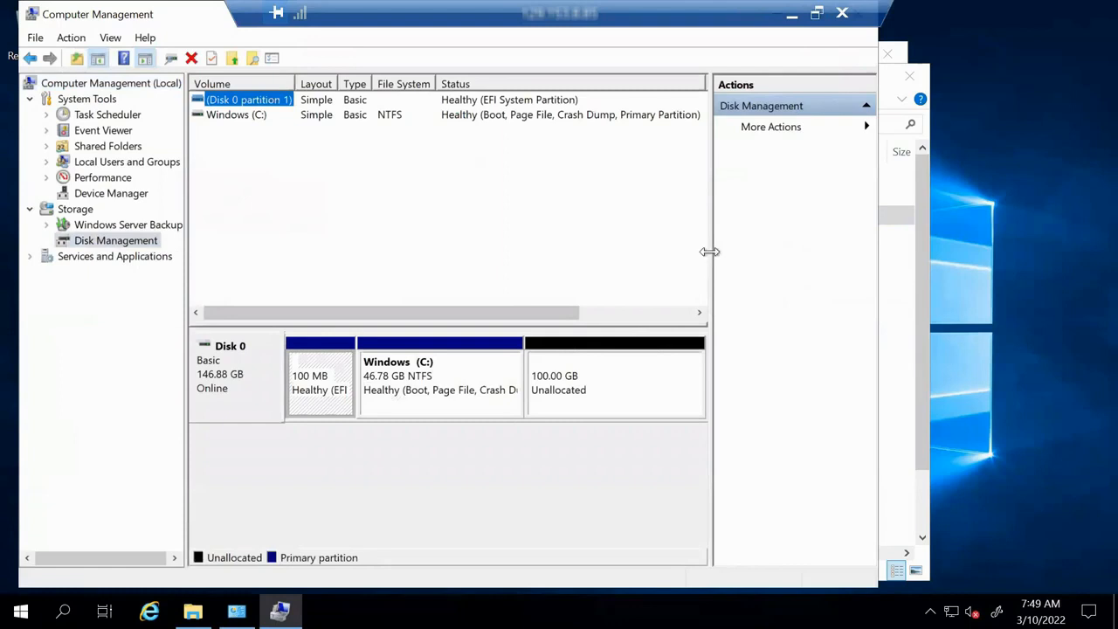
left_click_drag(719, 252, 792, 251)
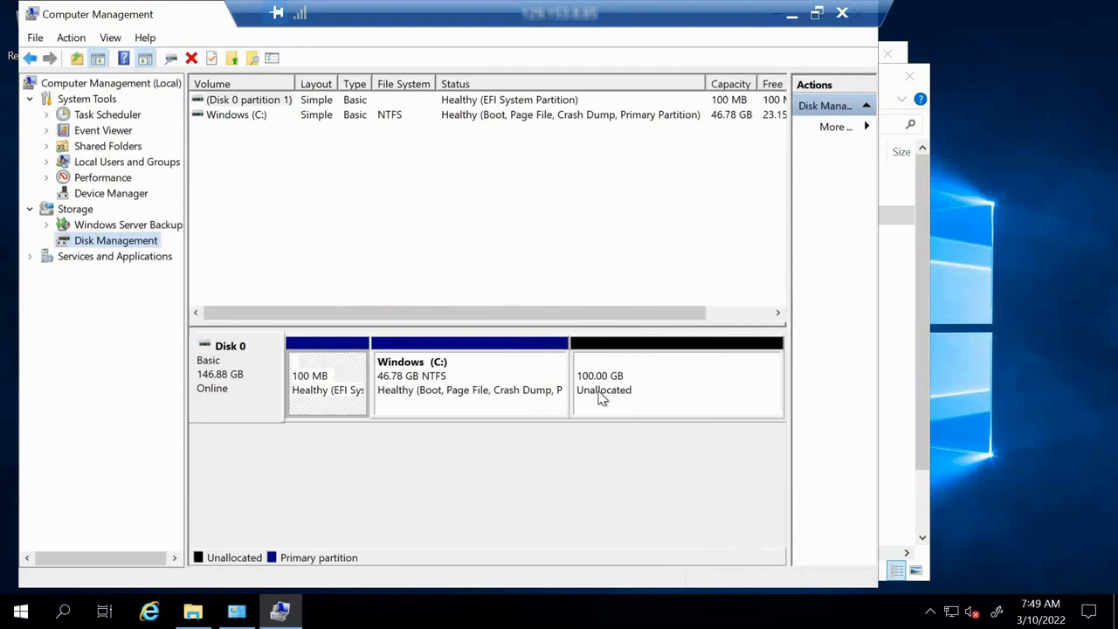
Extend the Windows (C:) volume by 102399 MB using the unallocated space on Disk 0
right_click(492, 371)
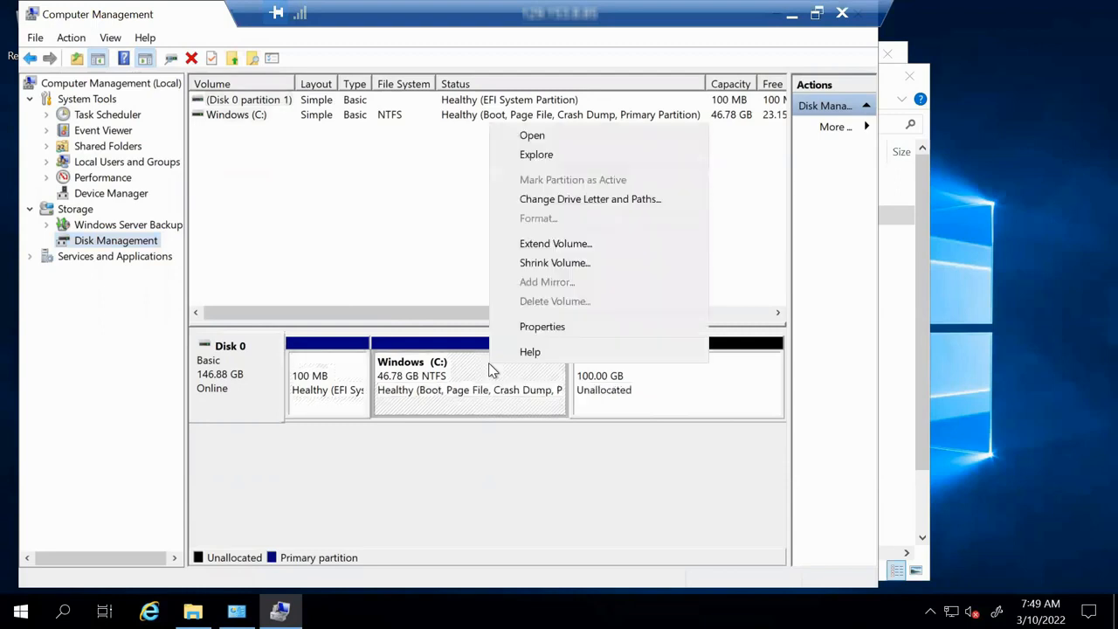
left_click(548, 247)
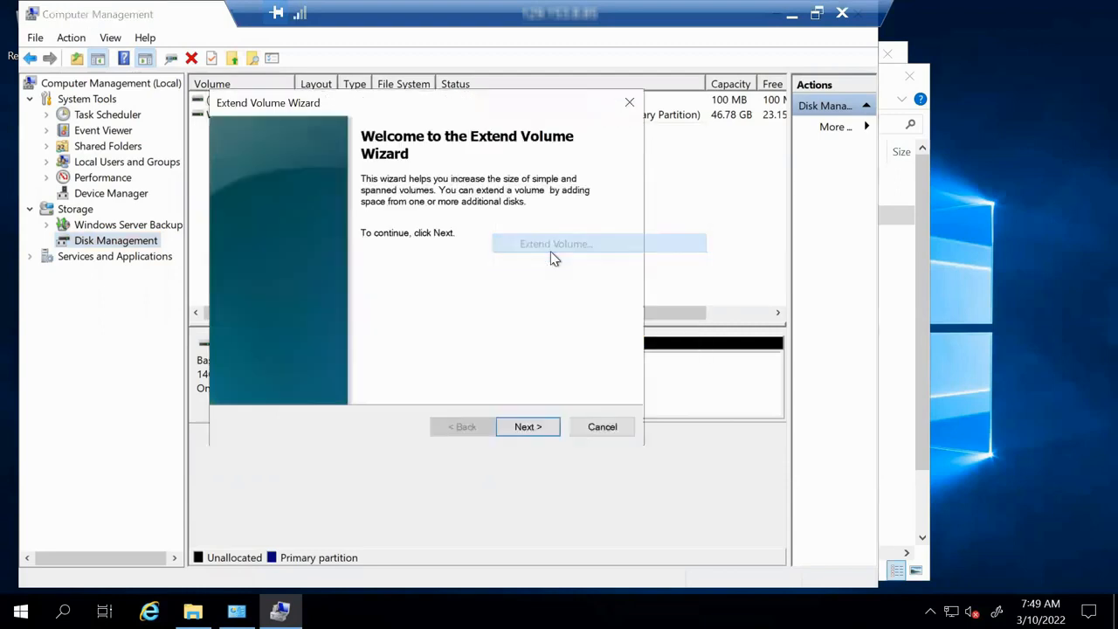
left_click(529, 427)
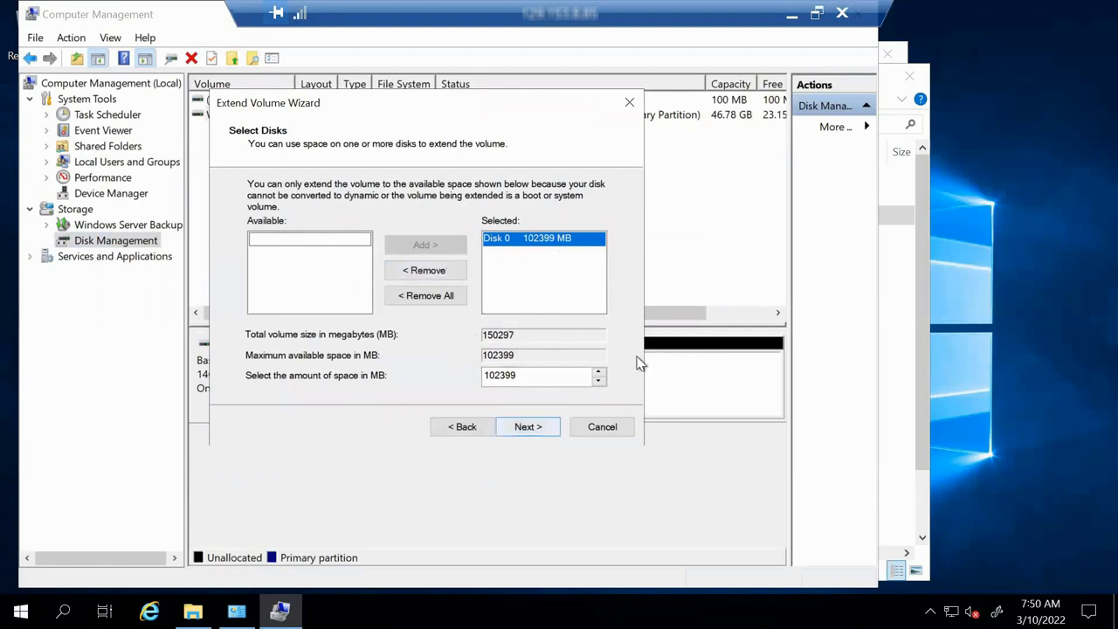
left_click(530, 428)
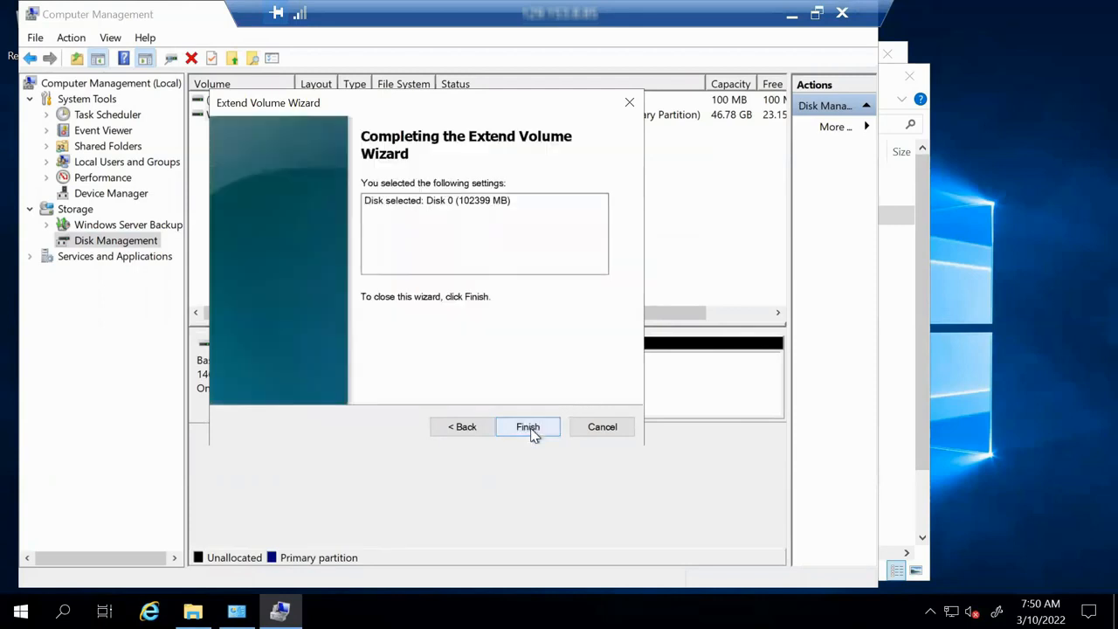
left_click(532, 430)
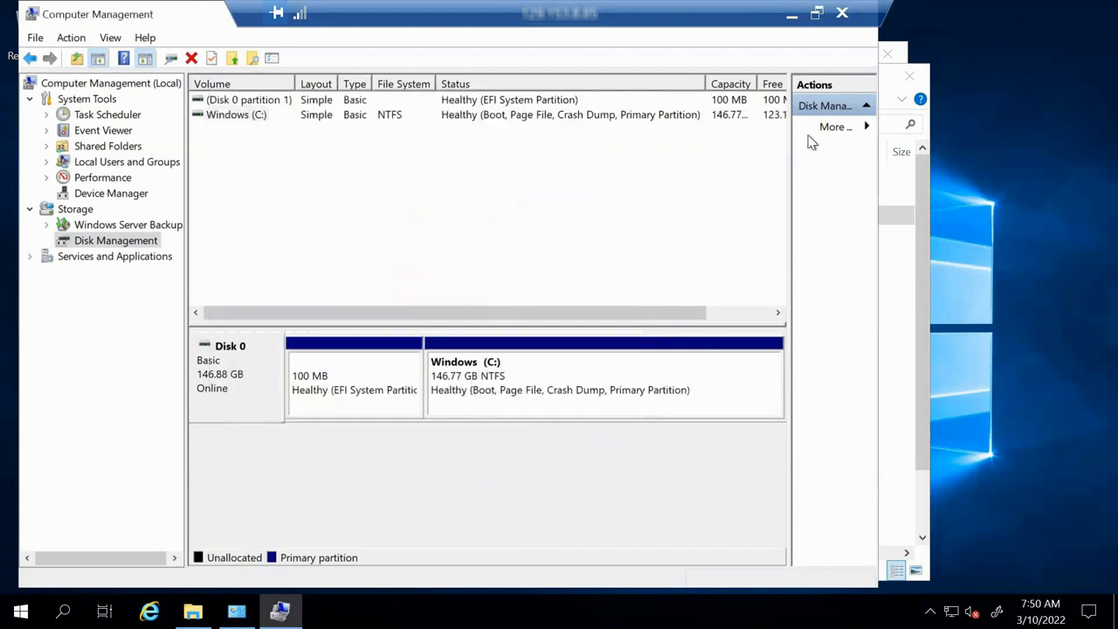
Clear the Computer Management and Administrative Tools windows away, then recheck the C: drive's capacity under This PC and open the drive
left_click_drag(155, 15, 201, 75)
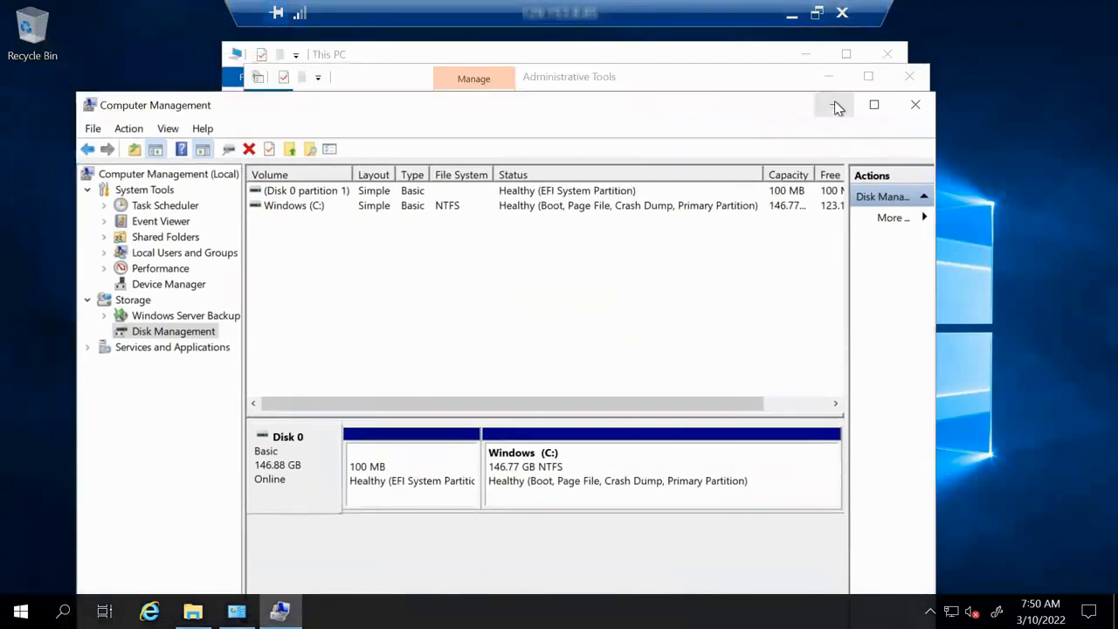
left_click(835, 102)
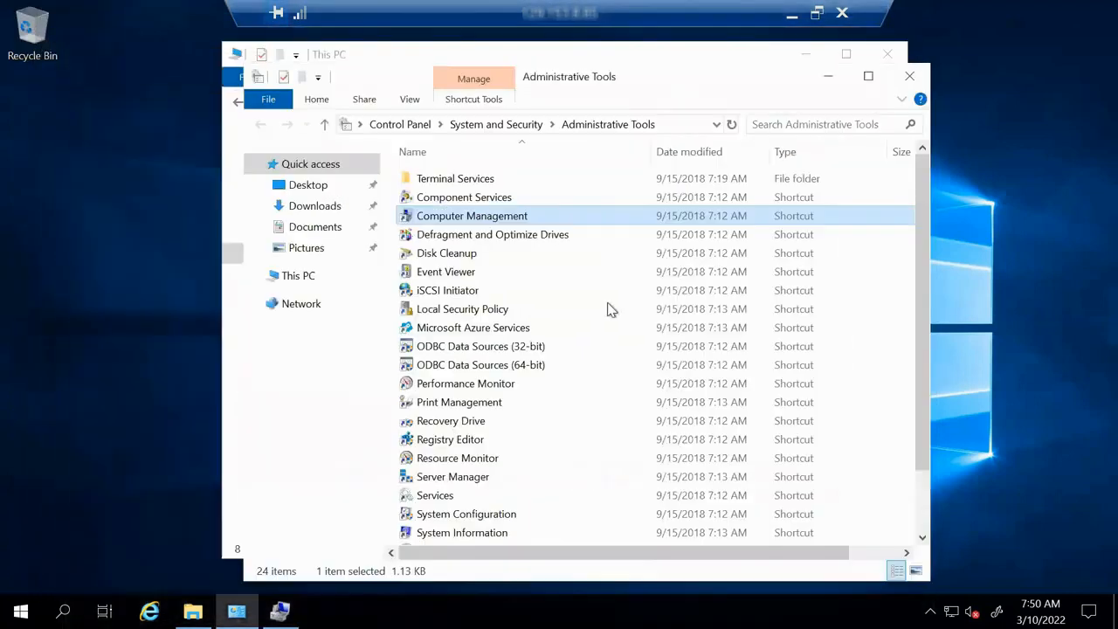
left_click(909, 76)
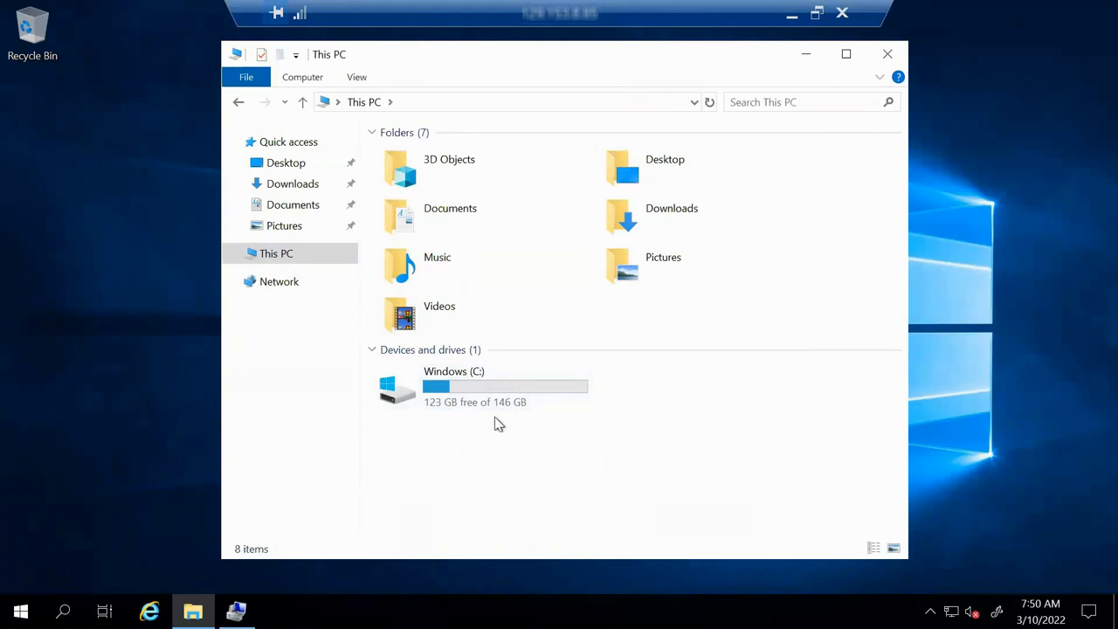
double_click(494, 389)
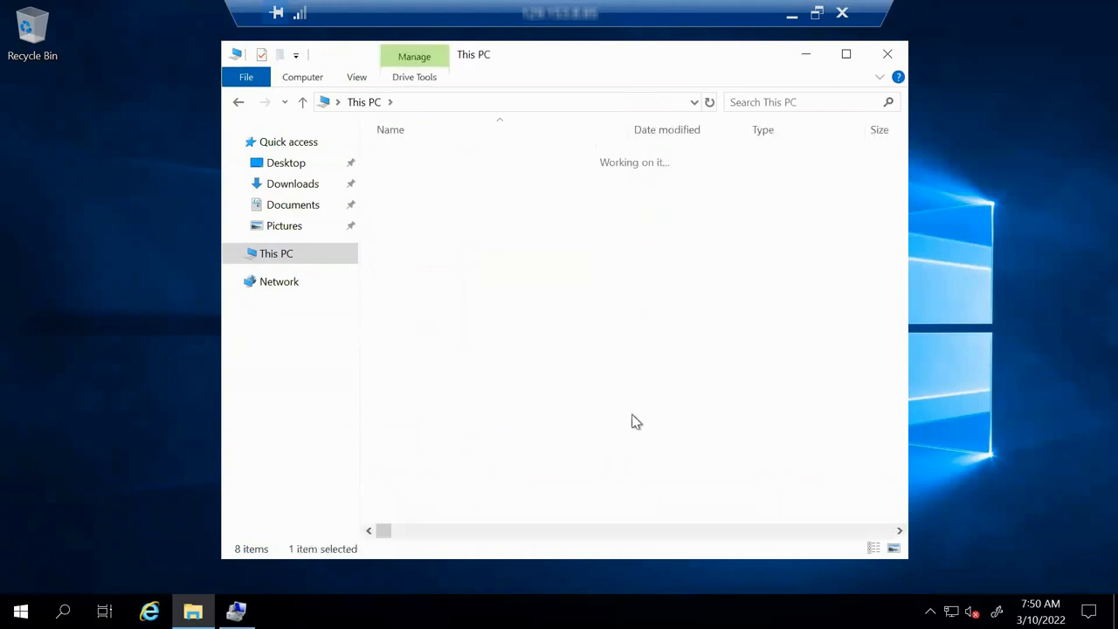